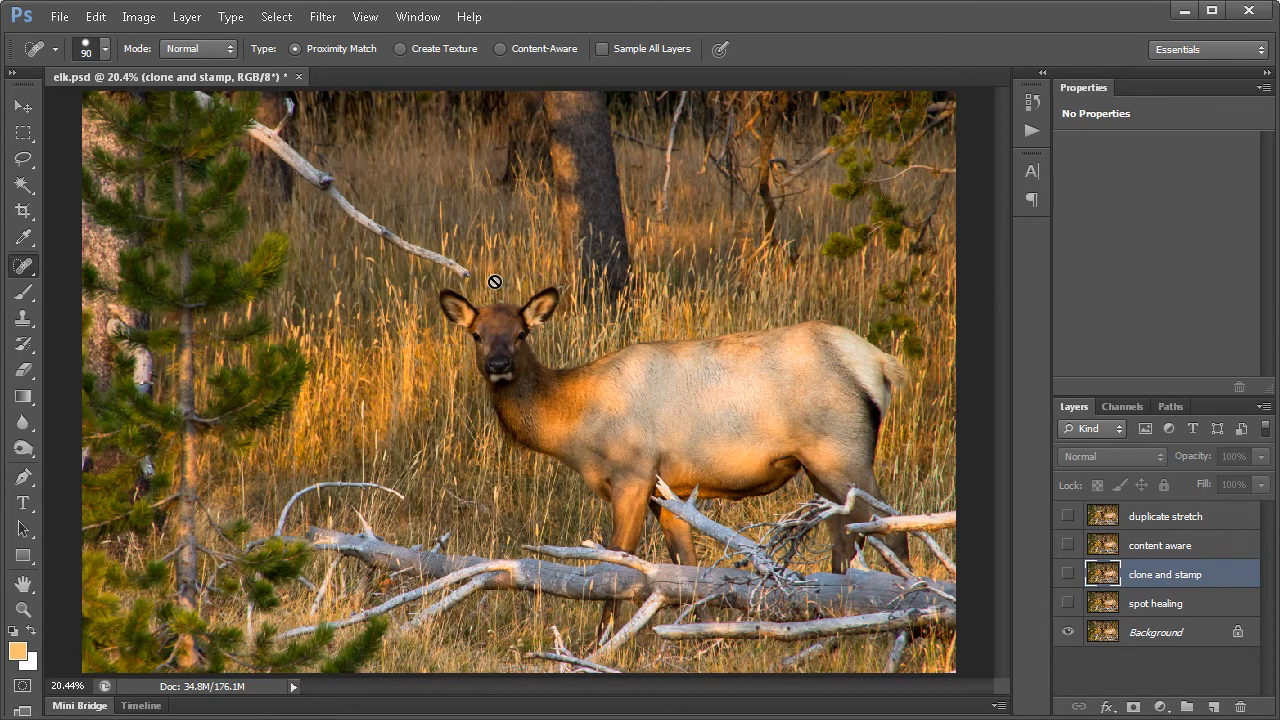
# Show the spot healing, clone and stamp, content aware and duplicate stretch layers one after another to compare their branch removals.
pyautogui.click(1160, 604)
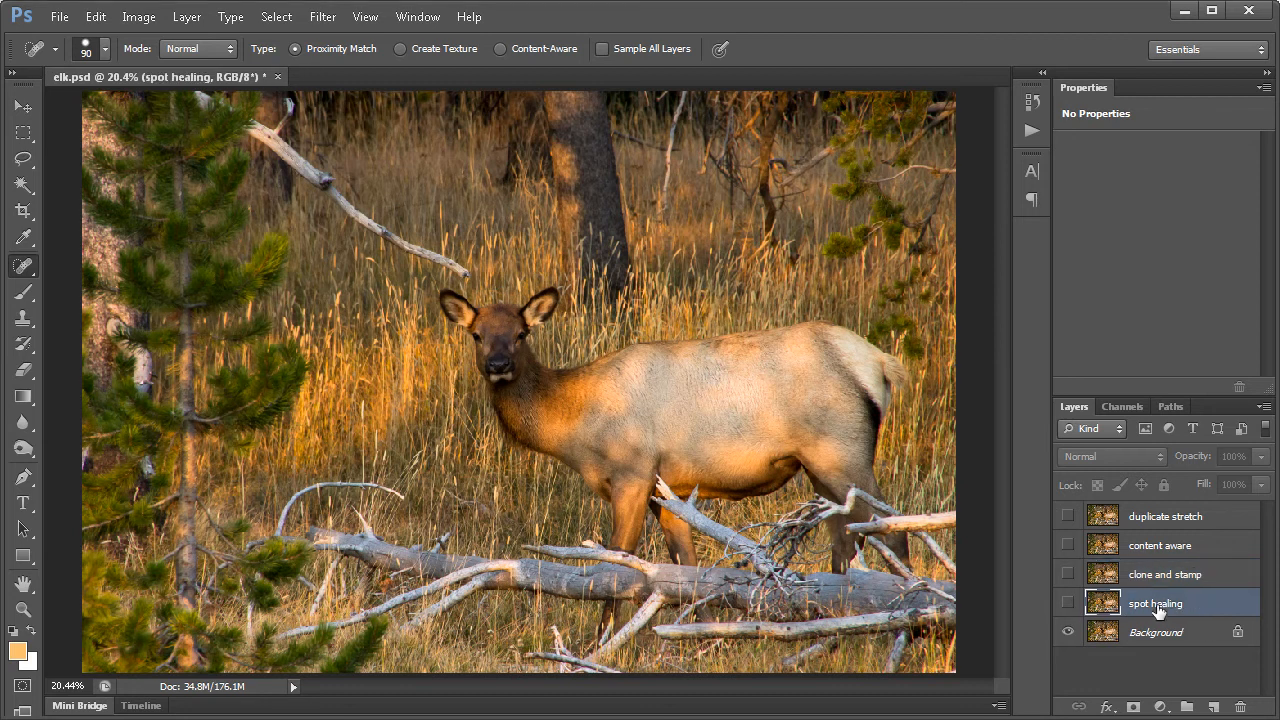
pyautogui.click(1067, 604)
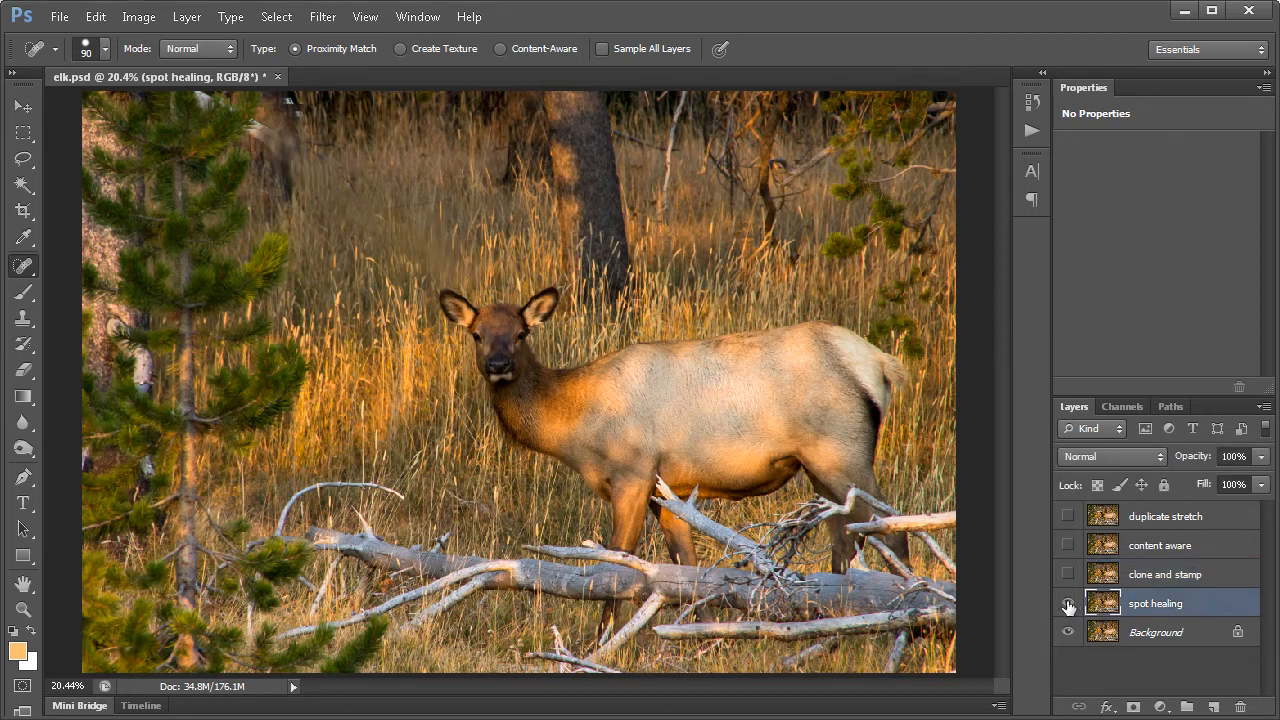
pyautogui.click(1098, 576)
pyautogui.click(1067, 575)
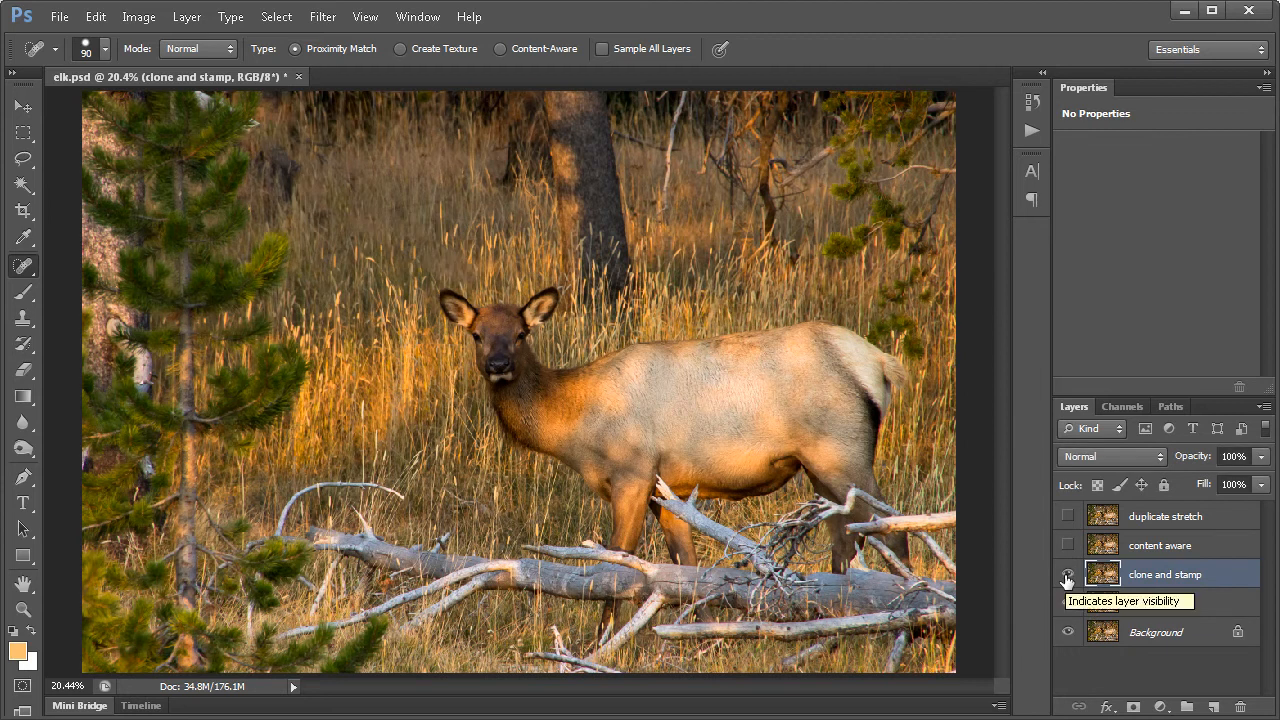
pyautogui.click(1093, 555)
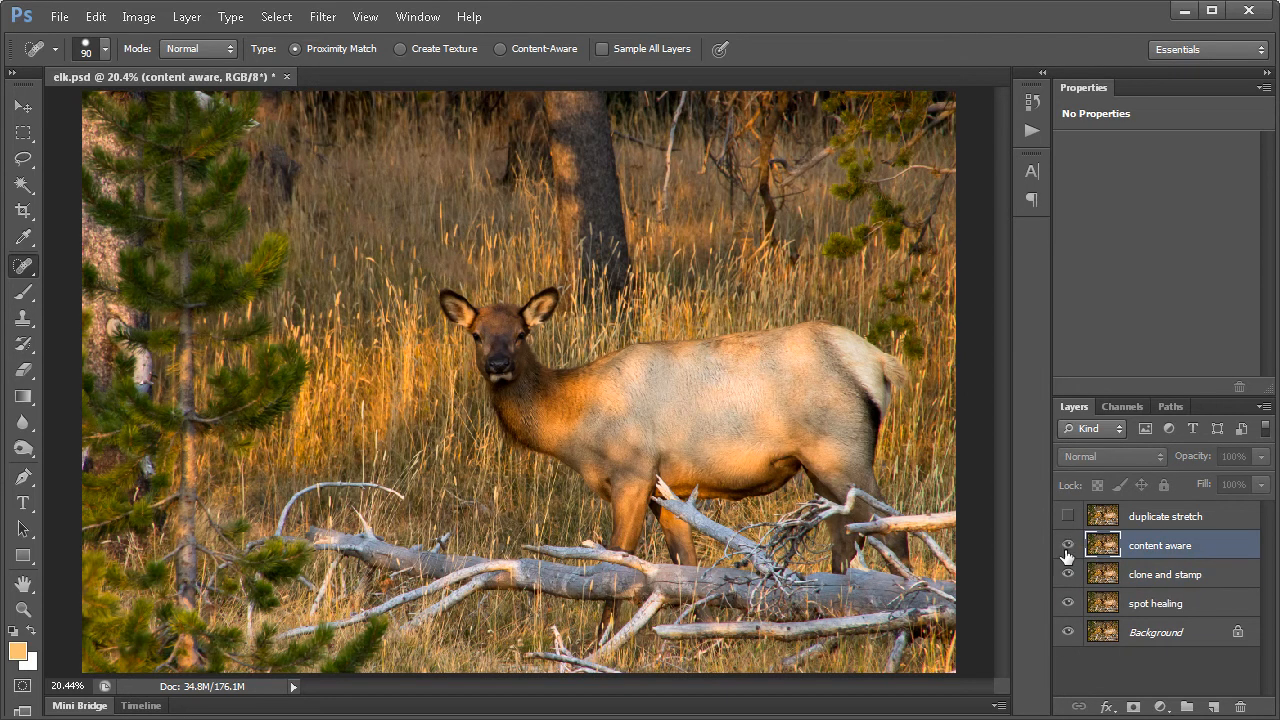
pyautogui.click(1067, 545)
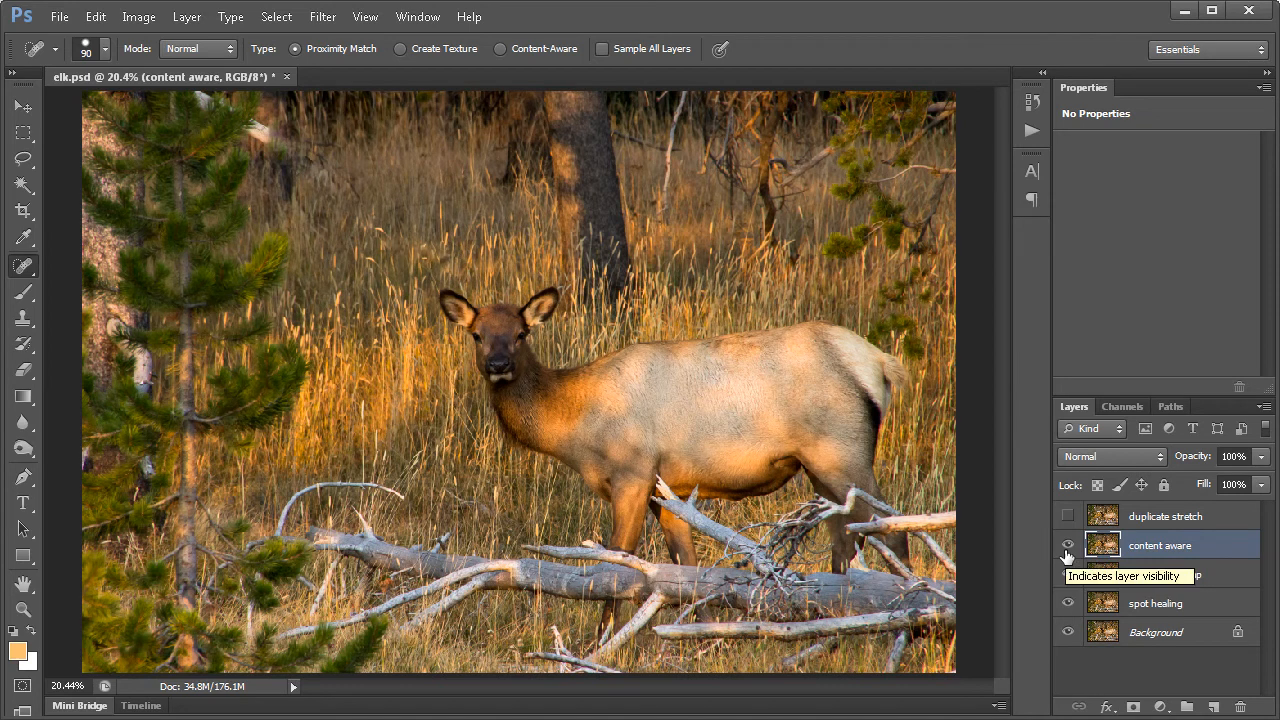
pyautogui.click(1103, 528)
pyautogui.click(1067, 516)
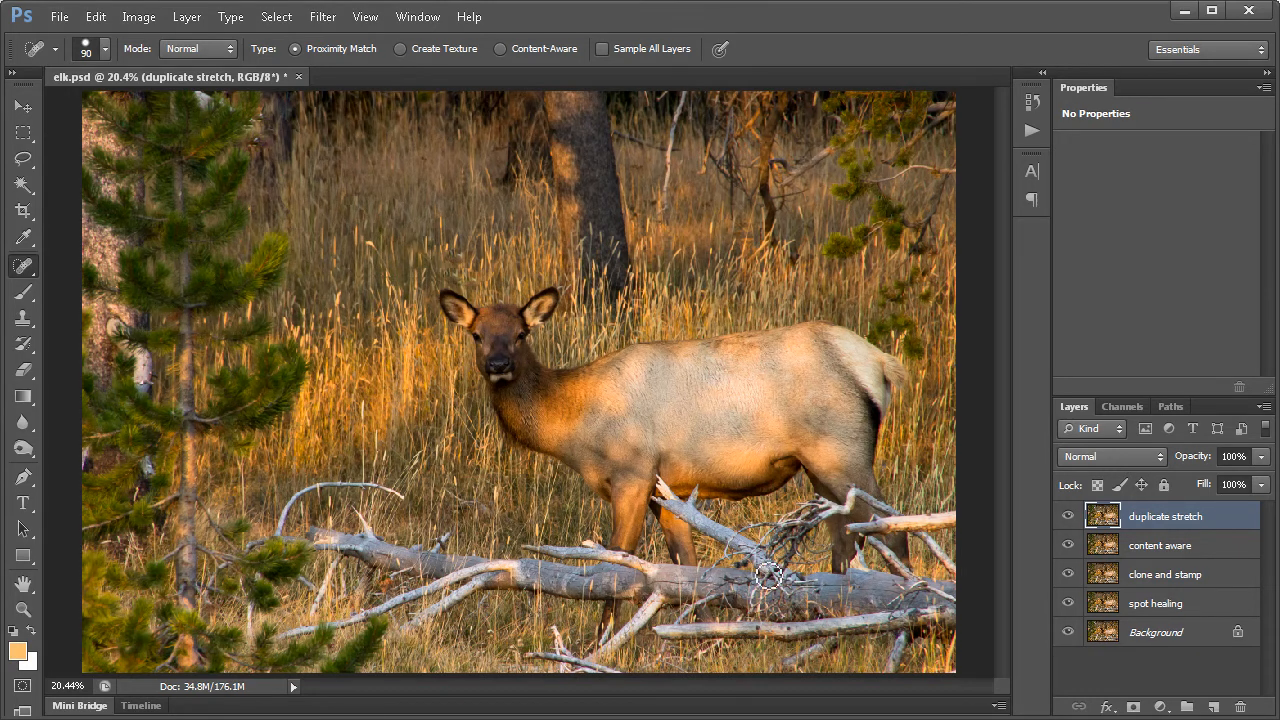
# Copy the entire Background image of the elk into a new document and duplicate the pasted layer.
pyautogui.click(1107, 634)
pyautogui.keyDown('ctrl'); pyautogui.click(1107, 635); pyautogui.keyUp('ctrl')
pyautogui.hotkey('ctrl', 'c')
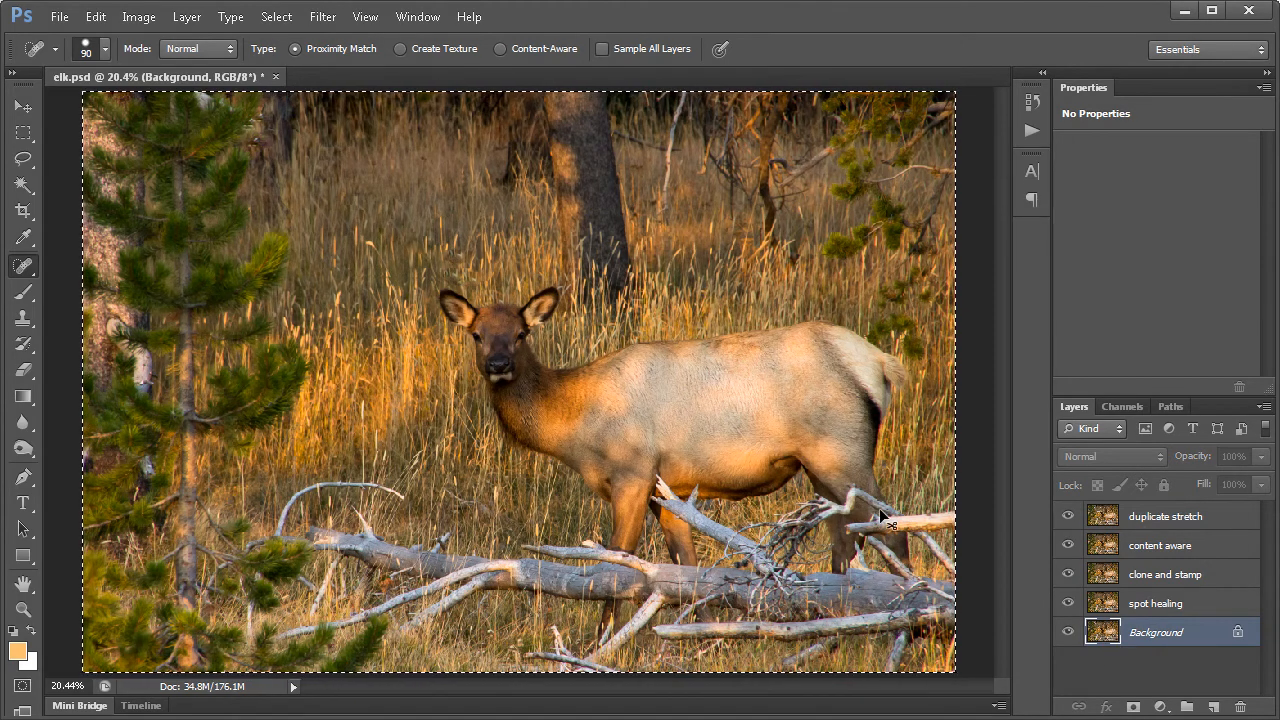
pyautogui.hotkey('ctrl', 'n')
pyautogui.press('Return')
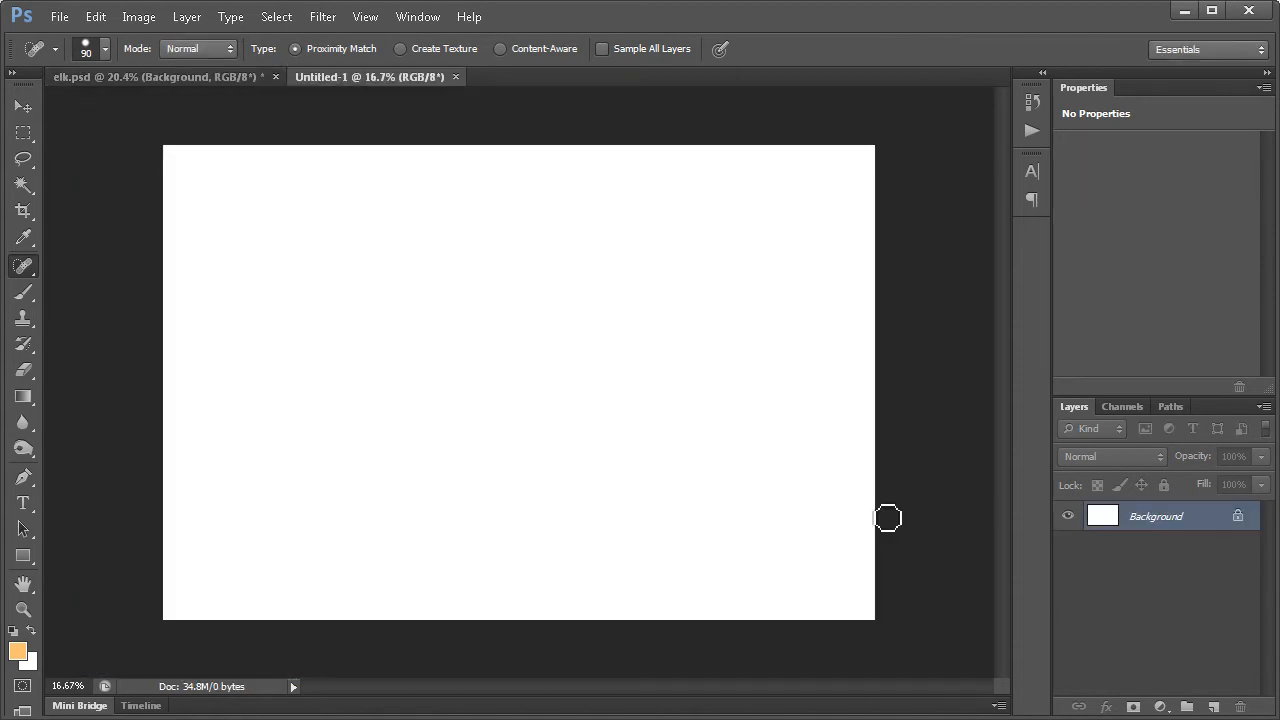
pyautogui.hotkey('ctrl', 'v')
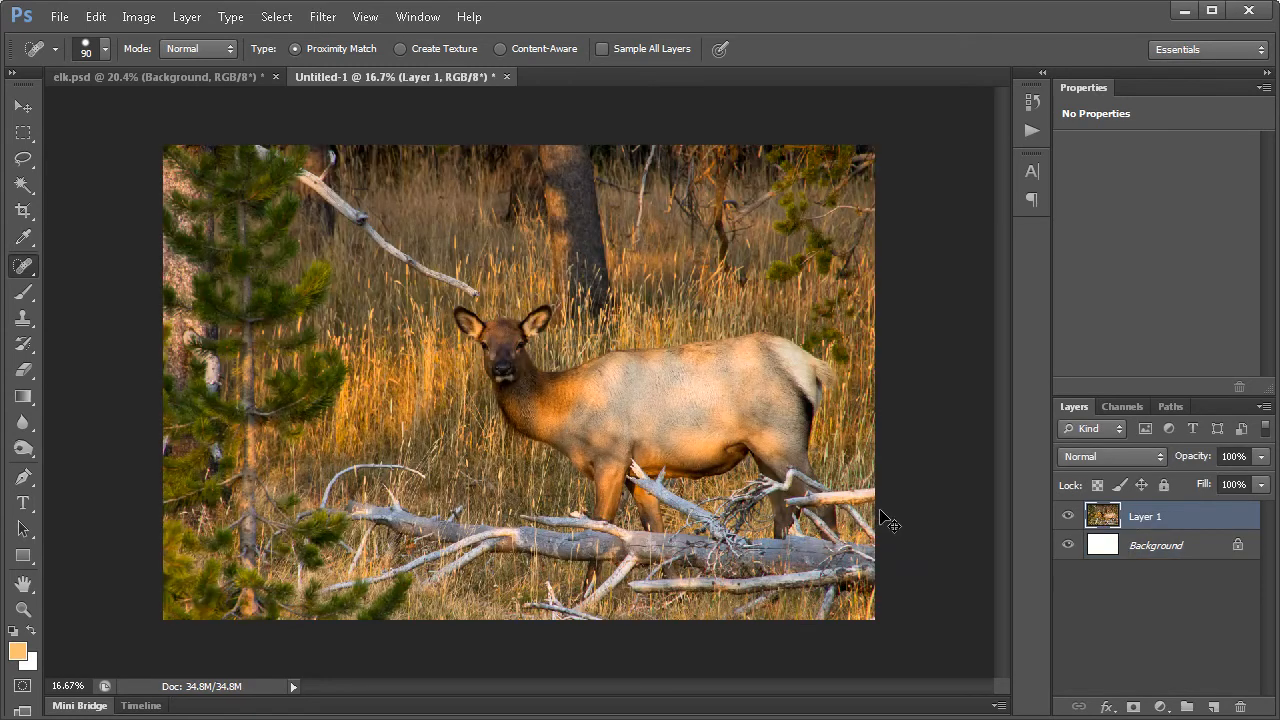
pyautogui.hotkey('ctrl', '0')
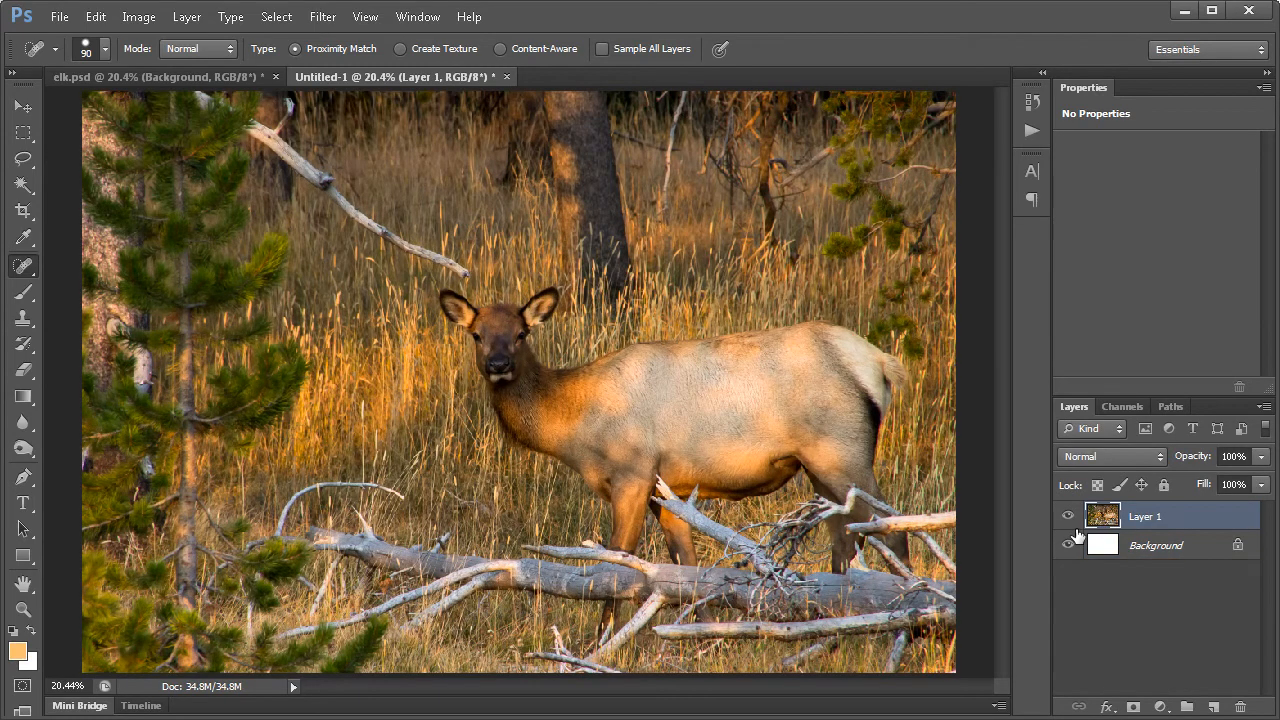
pyautogui.hotkey('ctrl', 'j')
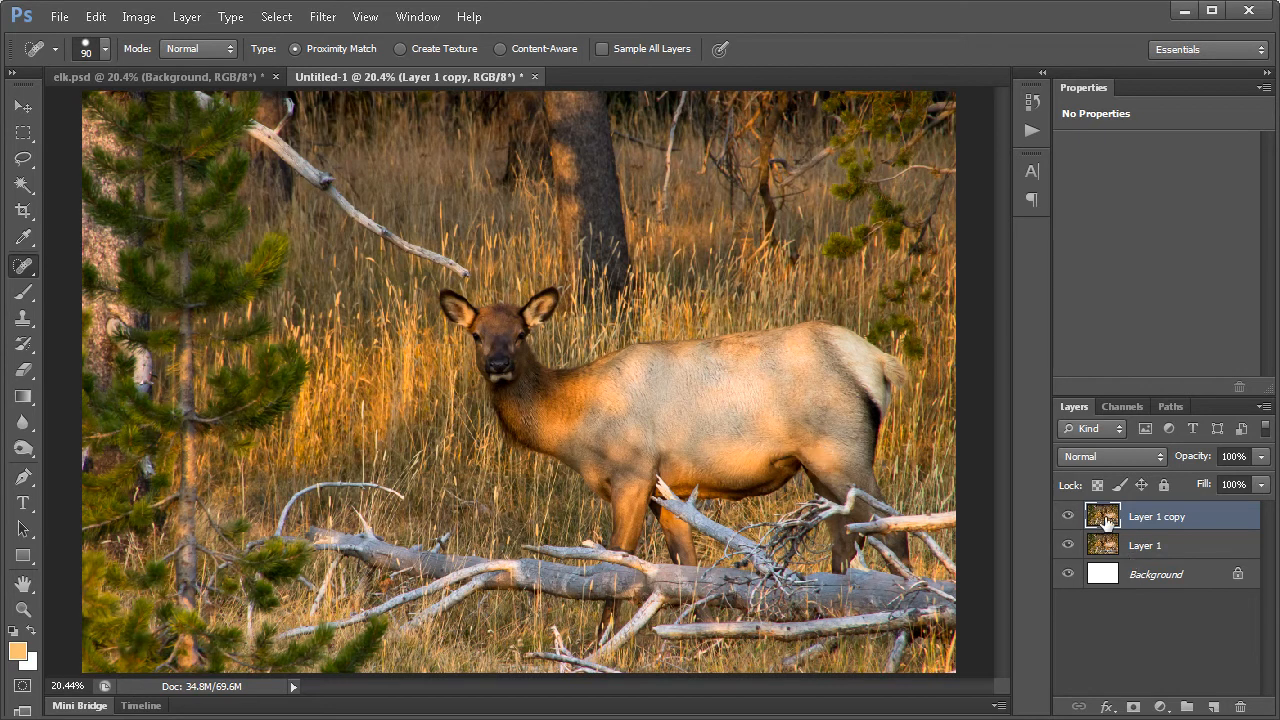
# Cover the dead branch above the elk's head with nearby grass using the Clone Stamp at brush size 175.
pyautogui.click(30, 320)
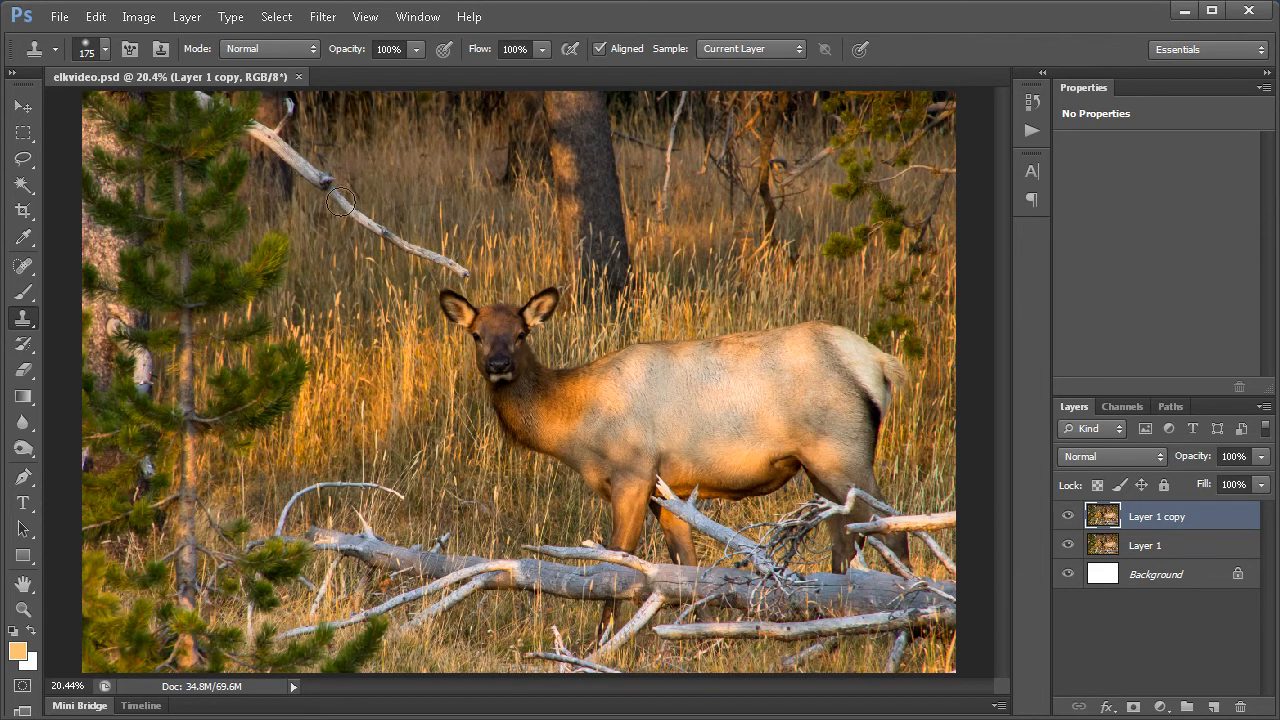
pyautogui.click(457, 272)
pyautogui.click(445, 258)
pyautogui.click(433, 255)
pyautogui.click(417, 249)
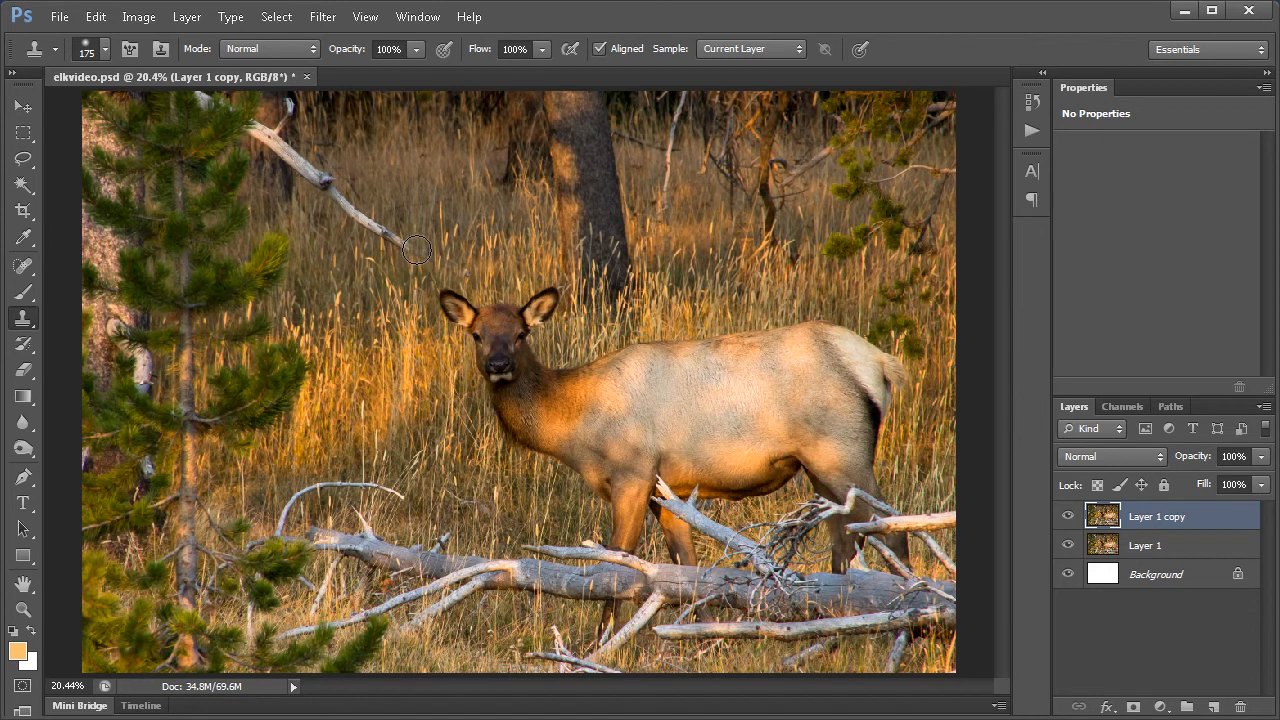
pyautogui.click(399, 242)
pyautogui.click(385, 233)
pyautogui.click(375, 229)
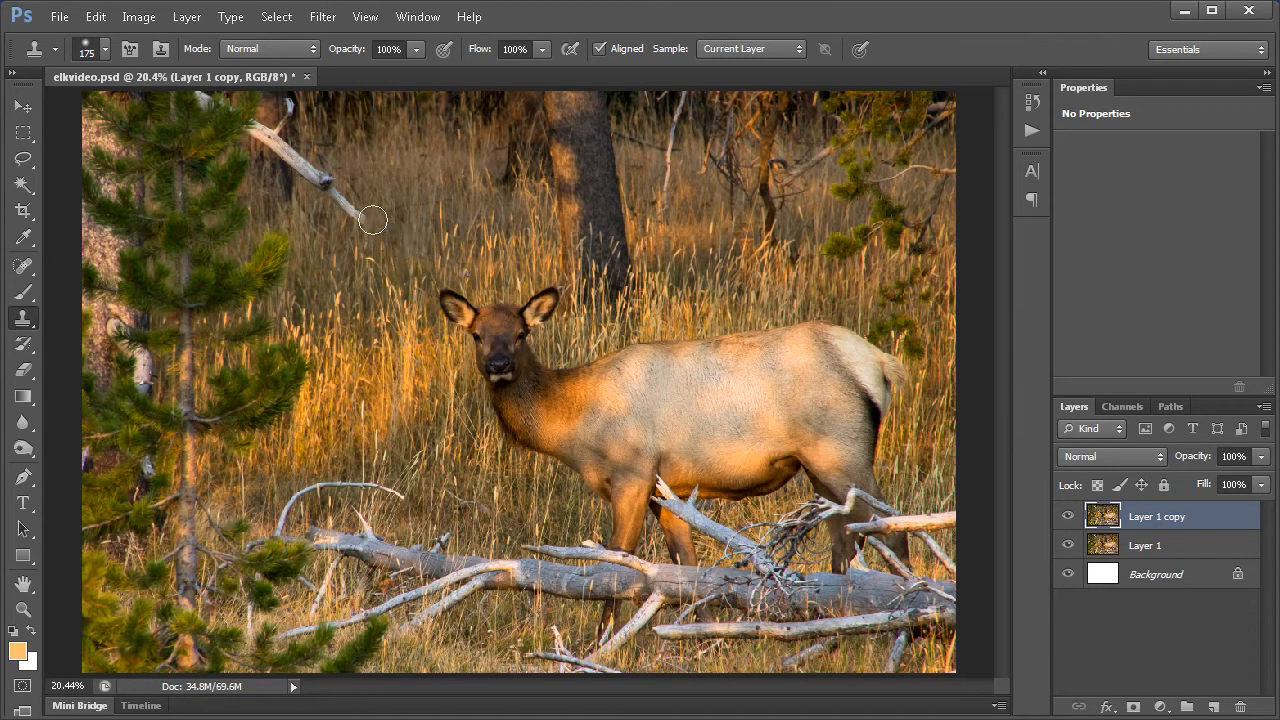
pyautogui.click(354, 210)
pyautogui.click(328, 185)
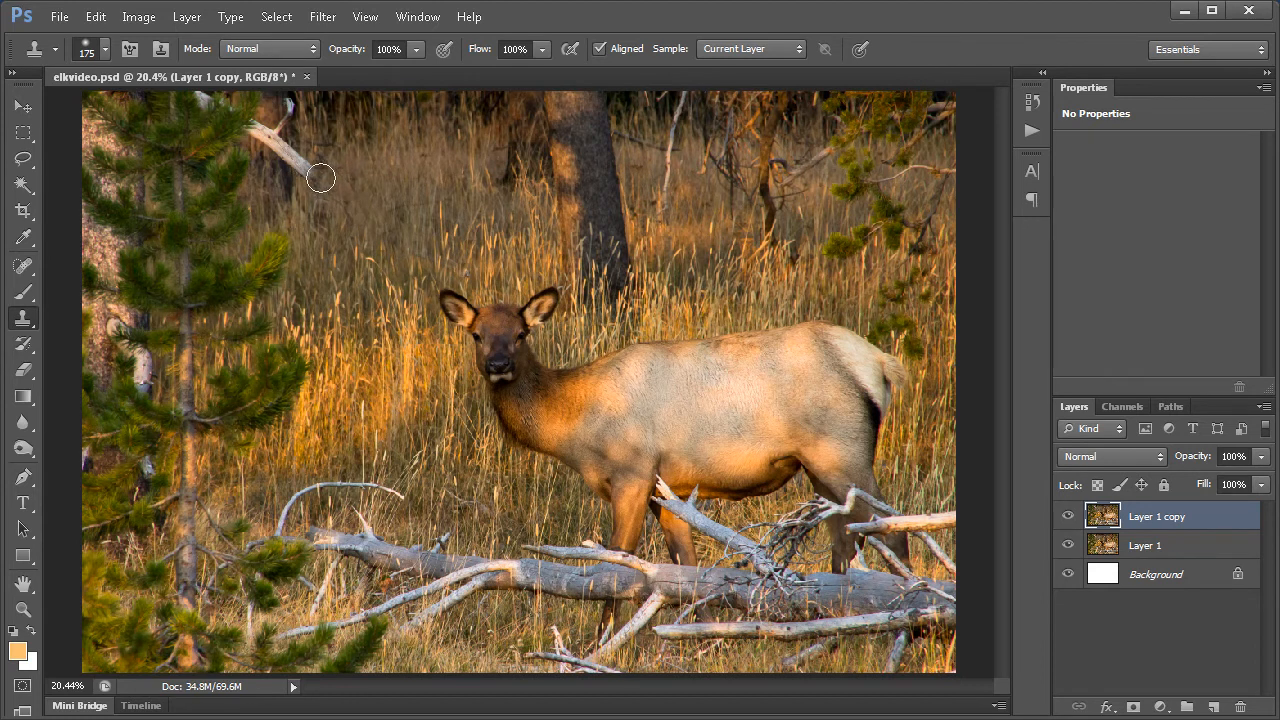
pyautogui.click(297, 160)
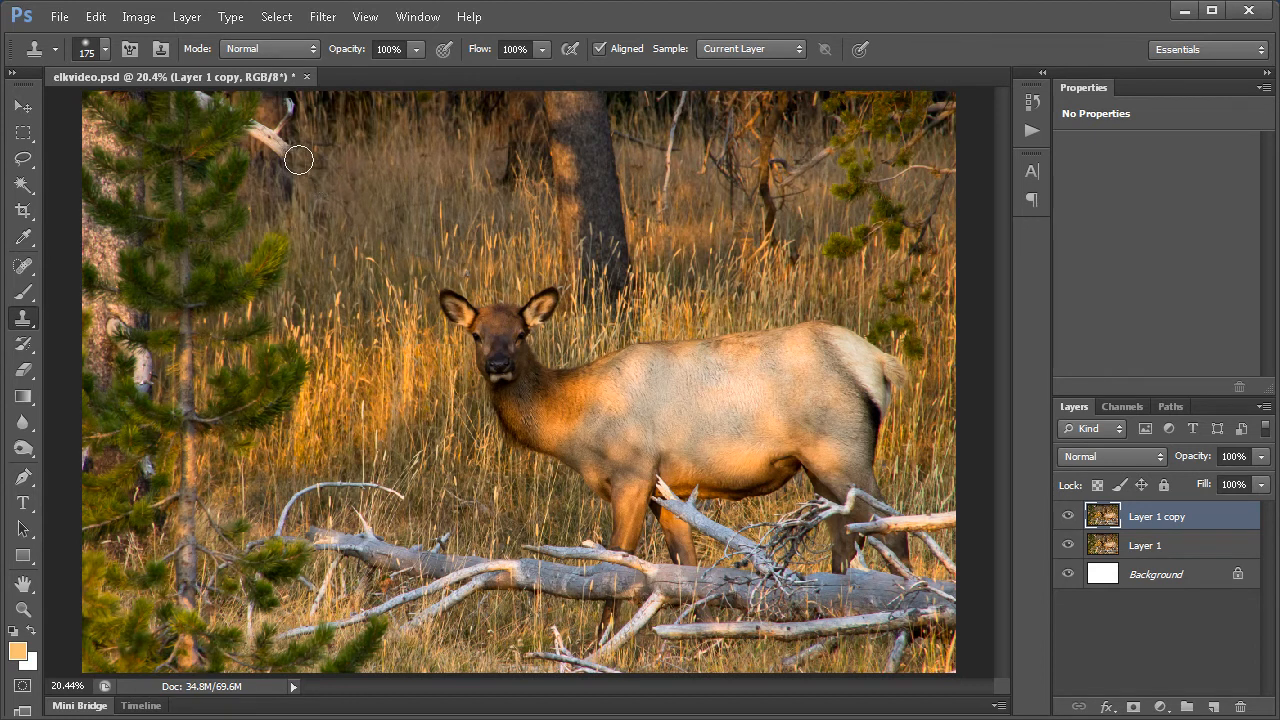
pyautogui.click(284, 146)
pyautogui.moveTo(284, 146)
pyautogui.mouseDown()
pyautogui.moveTo(274, 137)
pyautogui.moveTo(283, 149)
pyautogui.mouseUp()
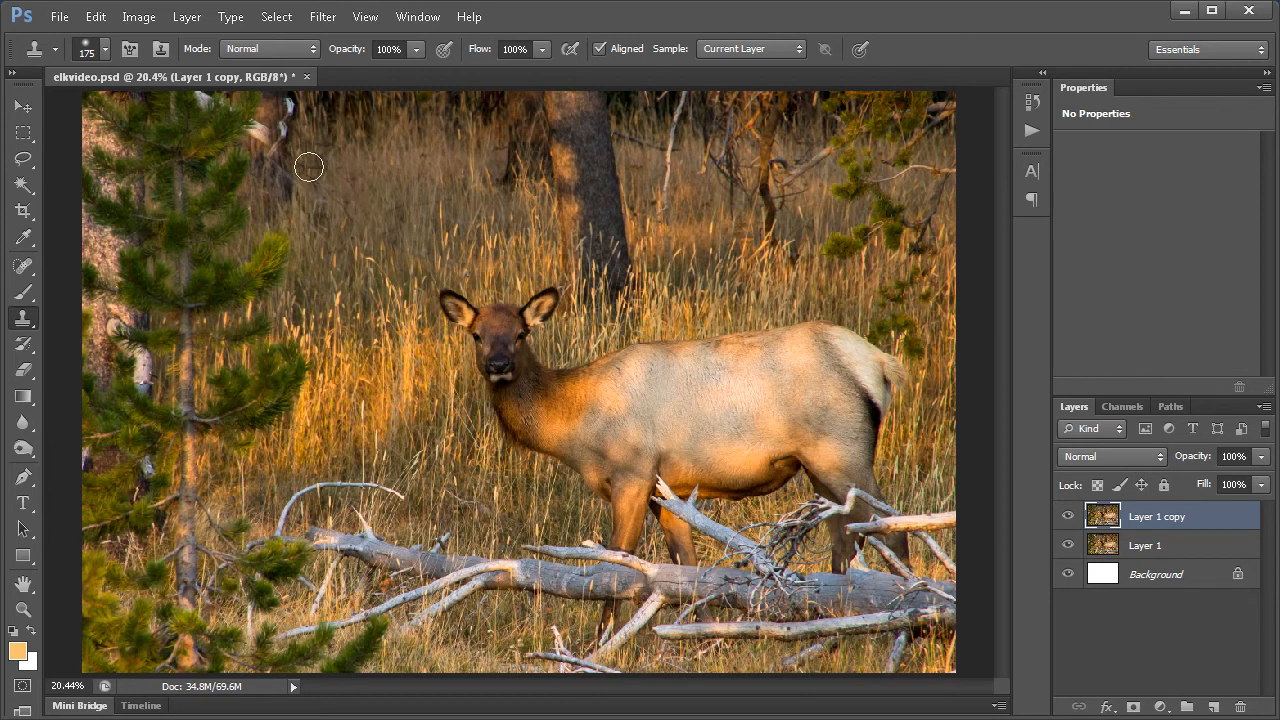
# Hide the clone-stamped Layer 1 copy and duplicate the original Layer 1.
pyautogui.click(1067, 516)
pyautogui.click(1109, 543)
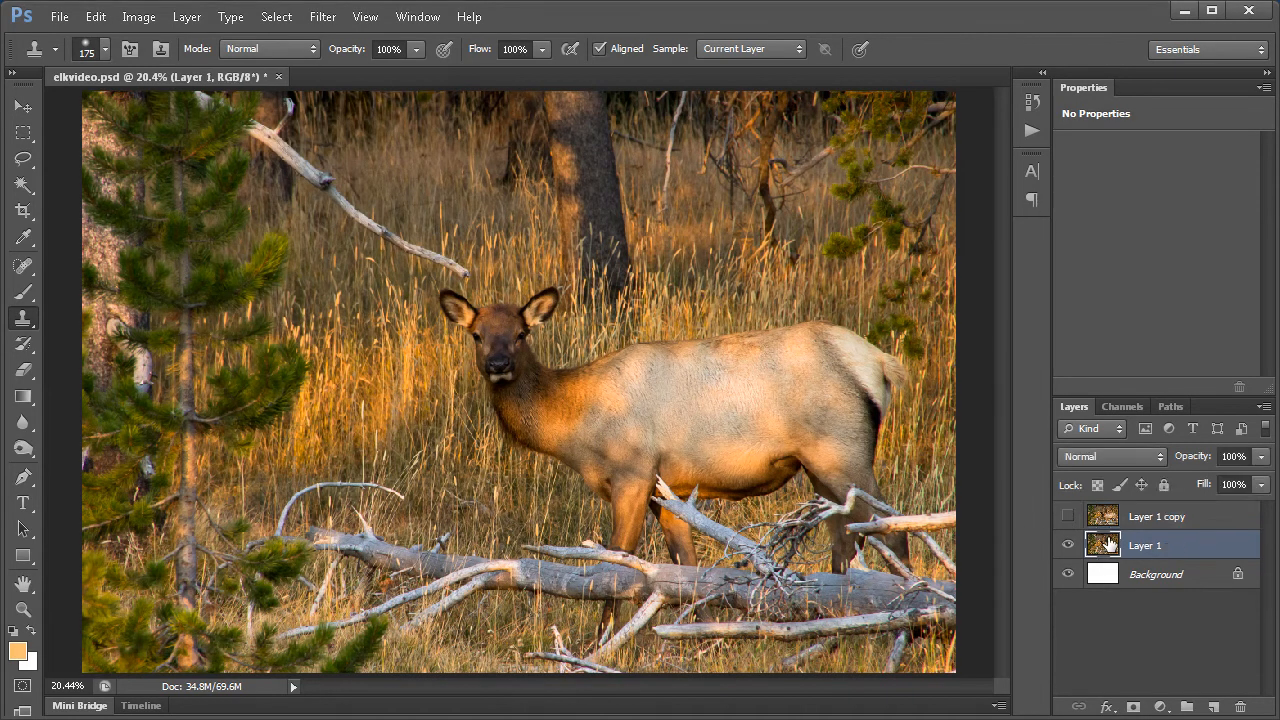
pyautogui.hotkey('ctrl', 'j')
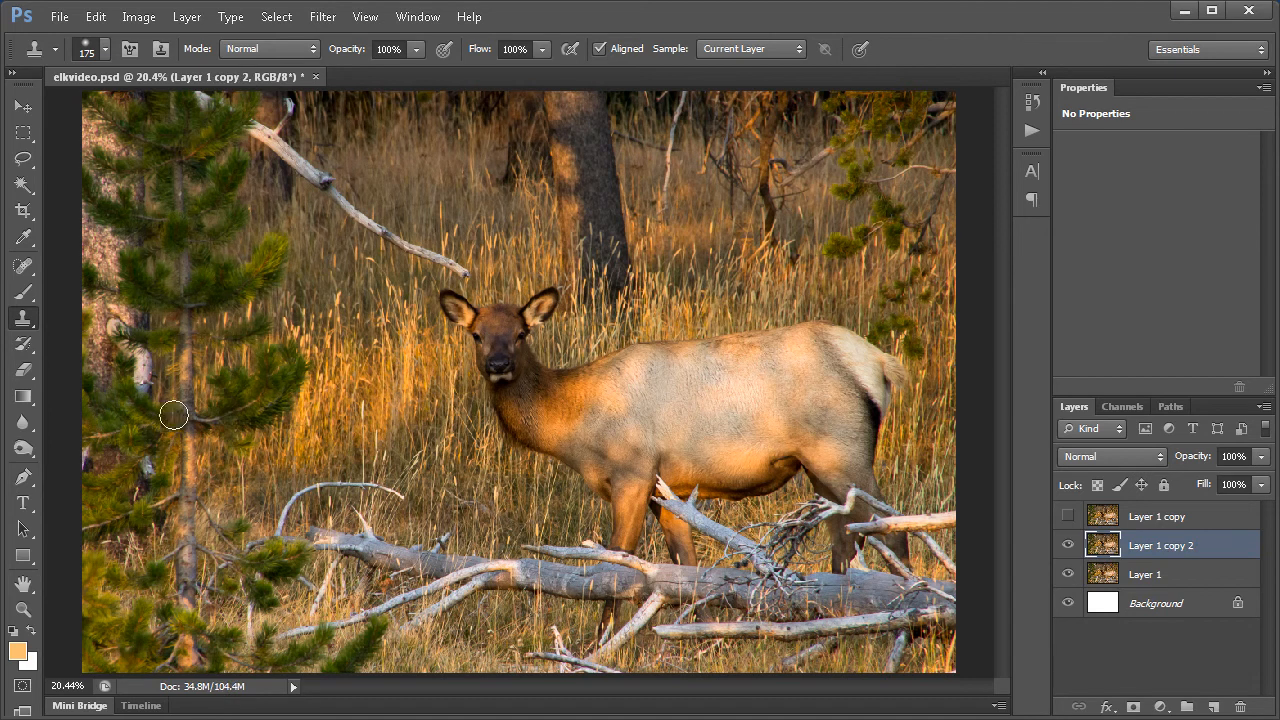
# Paint out the dead branch on Layer 1 copy 2 with the Spot Healing Brush in Proximity Match, using brush sizes 100 and 125.
pyautogui.click(23, 268)
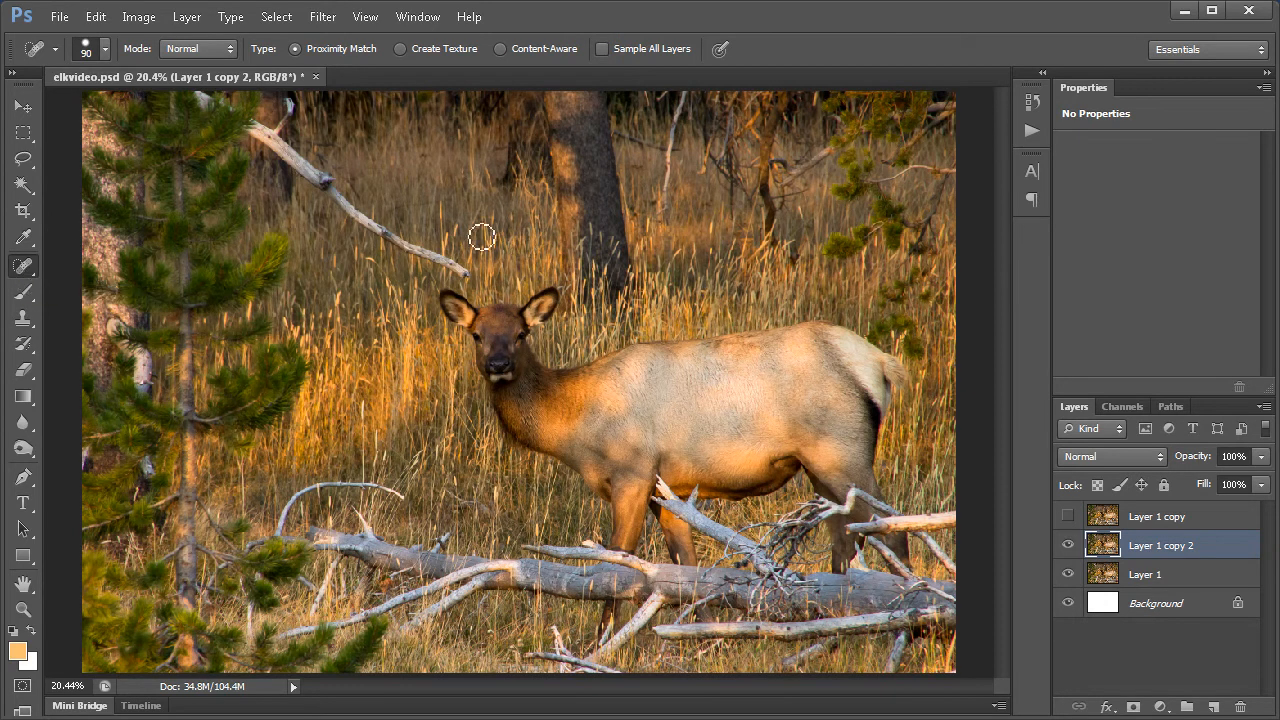
pyautogui.press(']')
pyautogui.press(']')
pyautogui.press('[')
pyautogui.moveTo(466, 277); pyautogui.dragTo(420, 253)
pyautogui.click(411, 250)
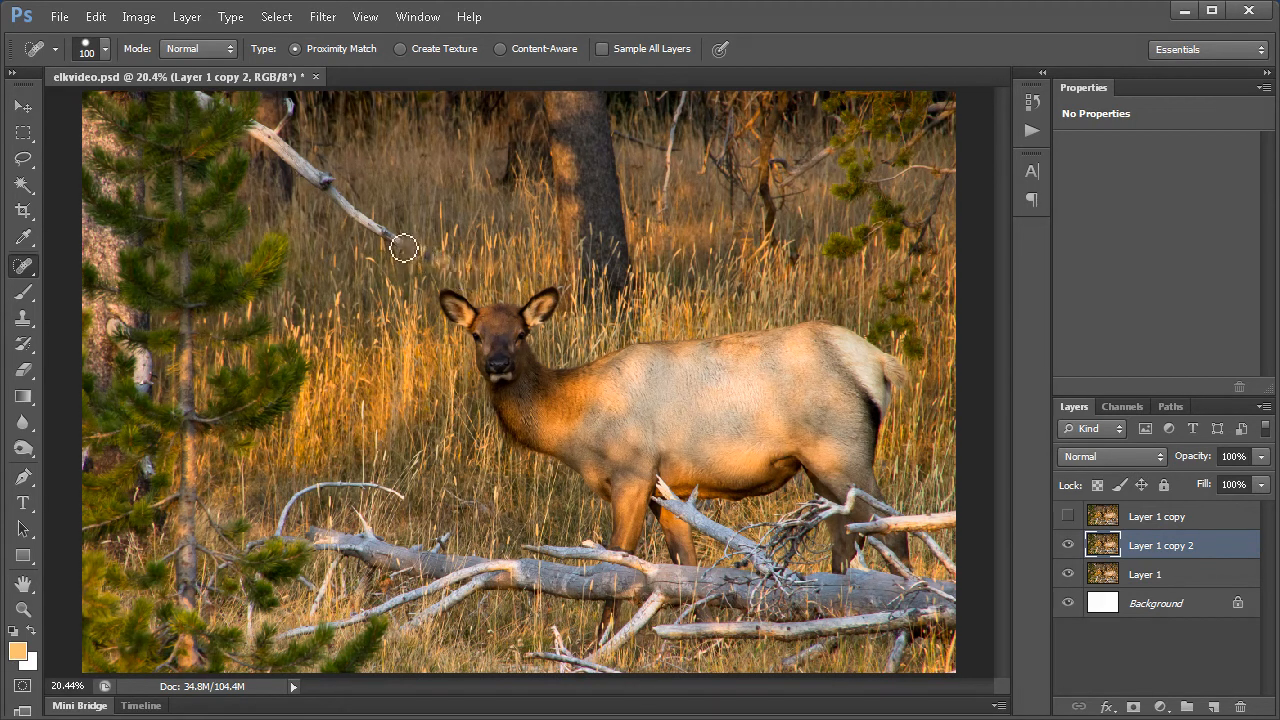
pyautogui.click(398, 243)
pyautogui.click(390, 239)
pyautogui.click(380, 233)
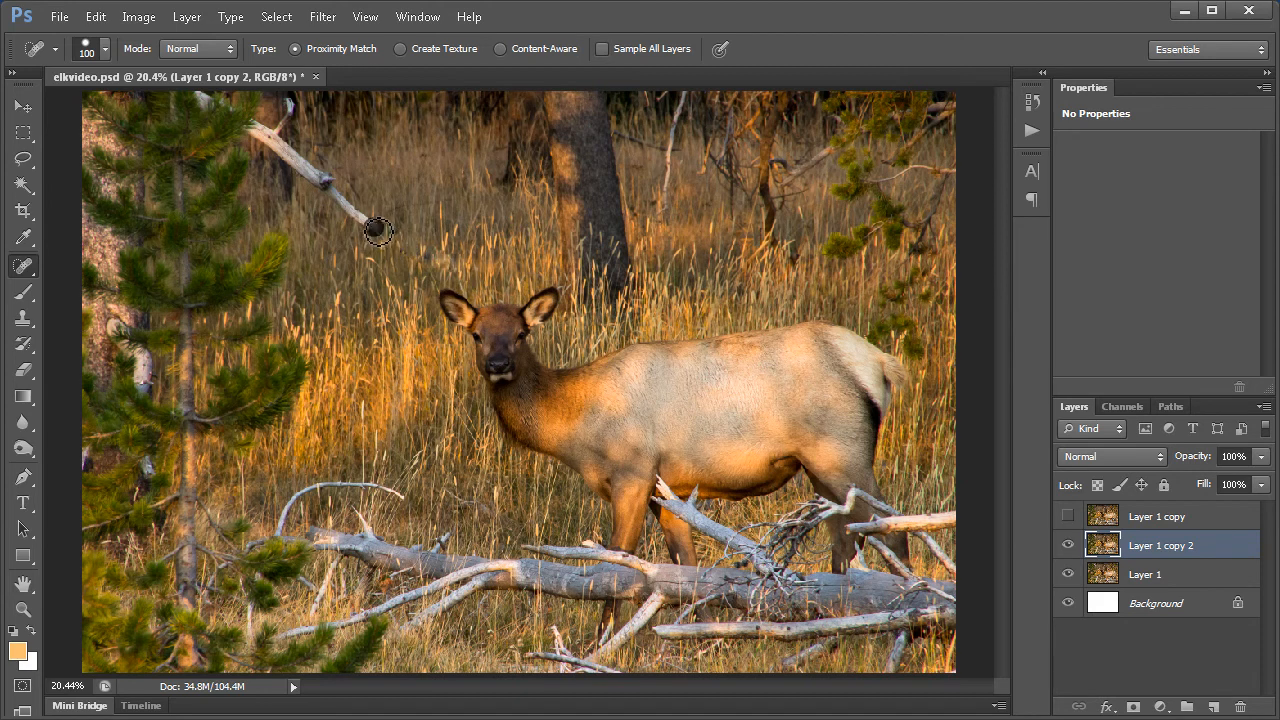
pyautogui.click(369, 224)
pyautogui.click(360, 216)
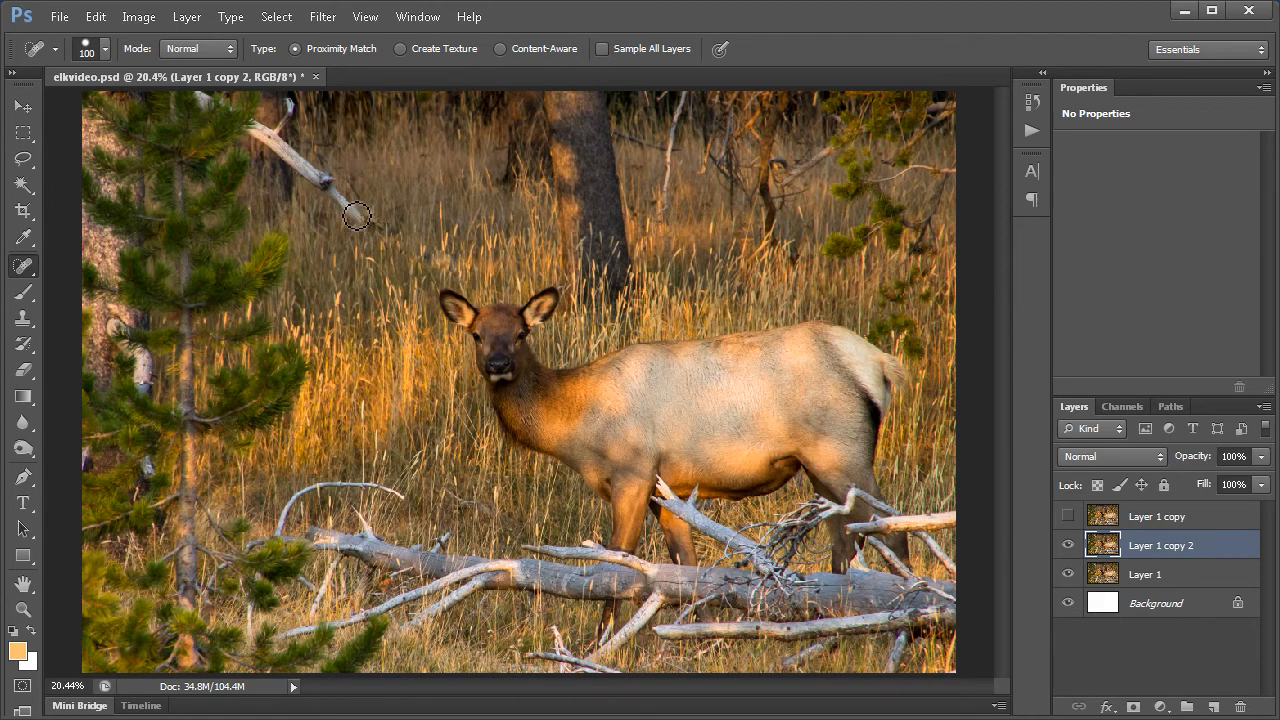
pyautogui.click(365, 221)
pyautogui.click(354, 209)
pyautogui.click(332, 192)
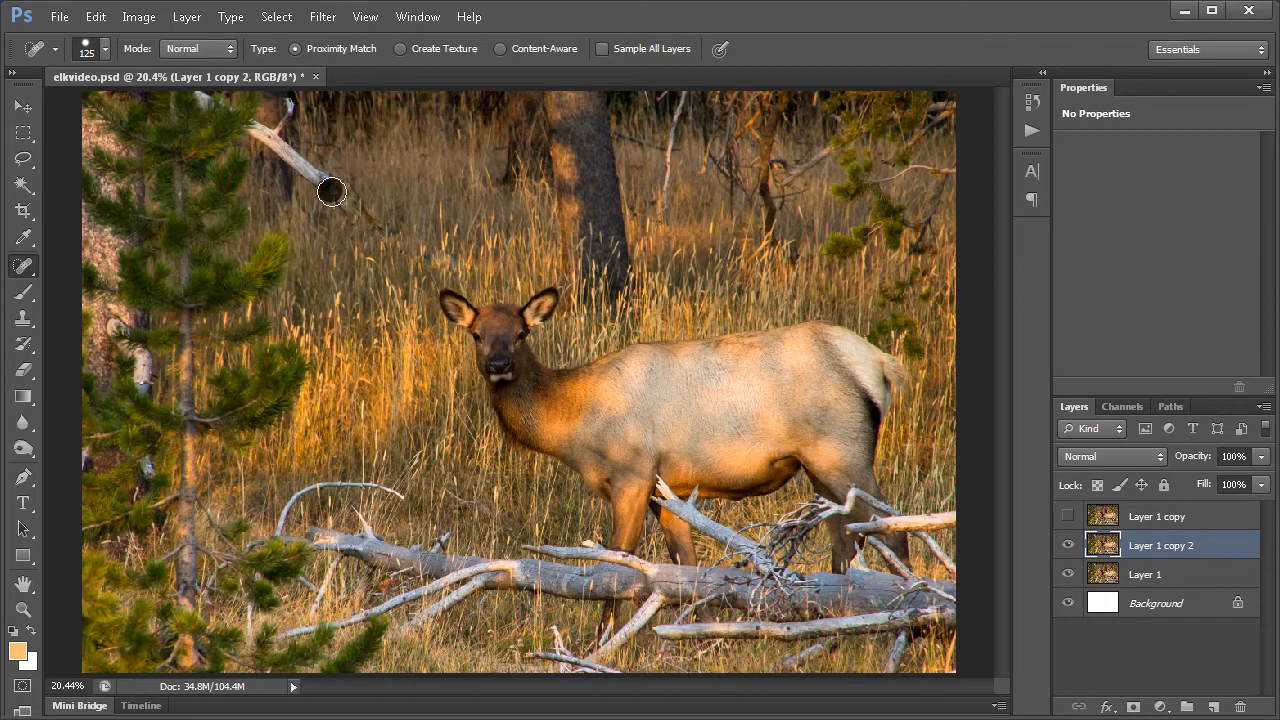
pyautogui.click(321, 181)
pyautogui.click(312, 175)
pyautogui.click(298, 167)
pyautogui.click(291, 160)
pyautogui.click(285, 152)
pyautogui.click(274, 144)
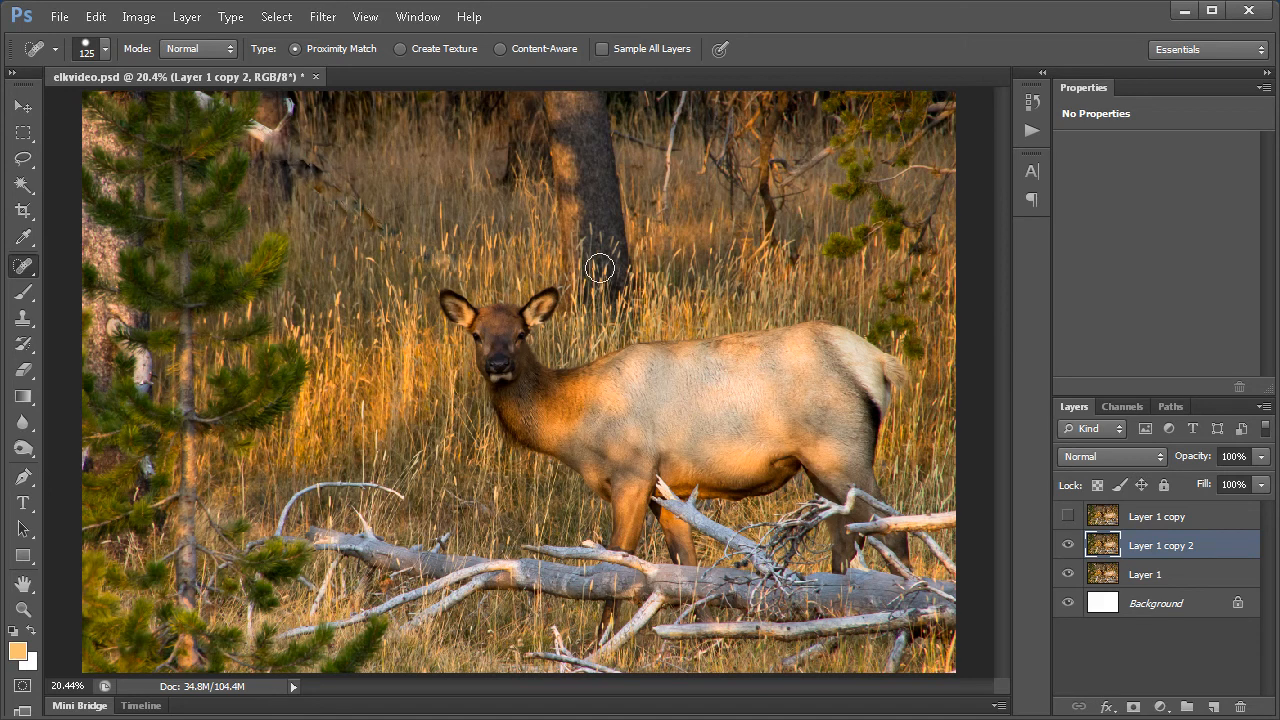
# Heal the leftover dark smudges in the grass along the removed branch's path with the size 125 brush.
pyautogui.click(397, 227)
pyautogui.click(369, 220)
pyautogui.click(354, 206)
pyautogui.click(331, 209)
pyautogui.click(315, 193)
pyautogui.click(329, 224)
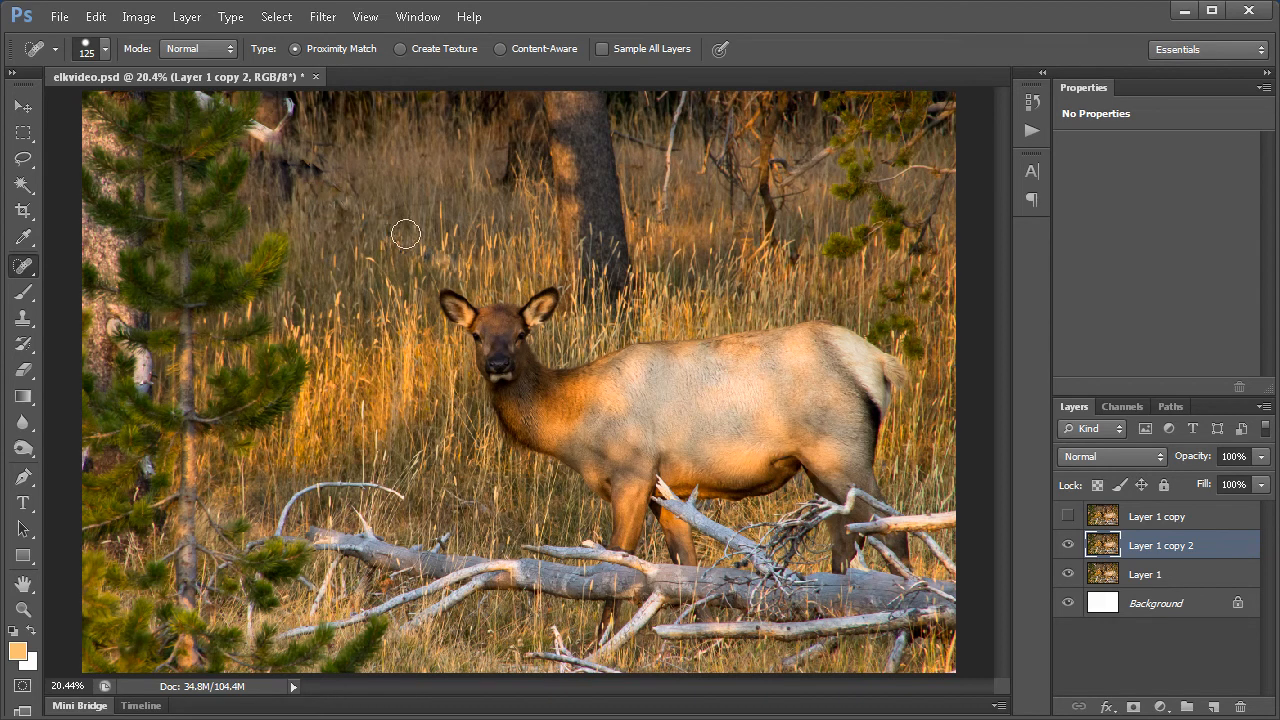
pyautogui.click(429, 253)
pyautogui.click(320, 177)
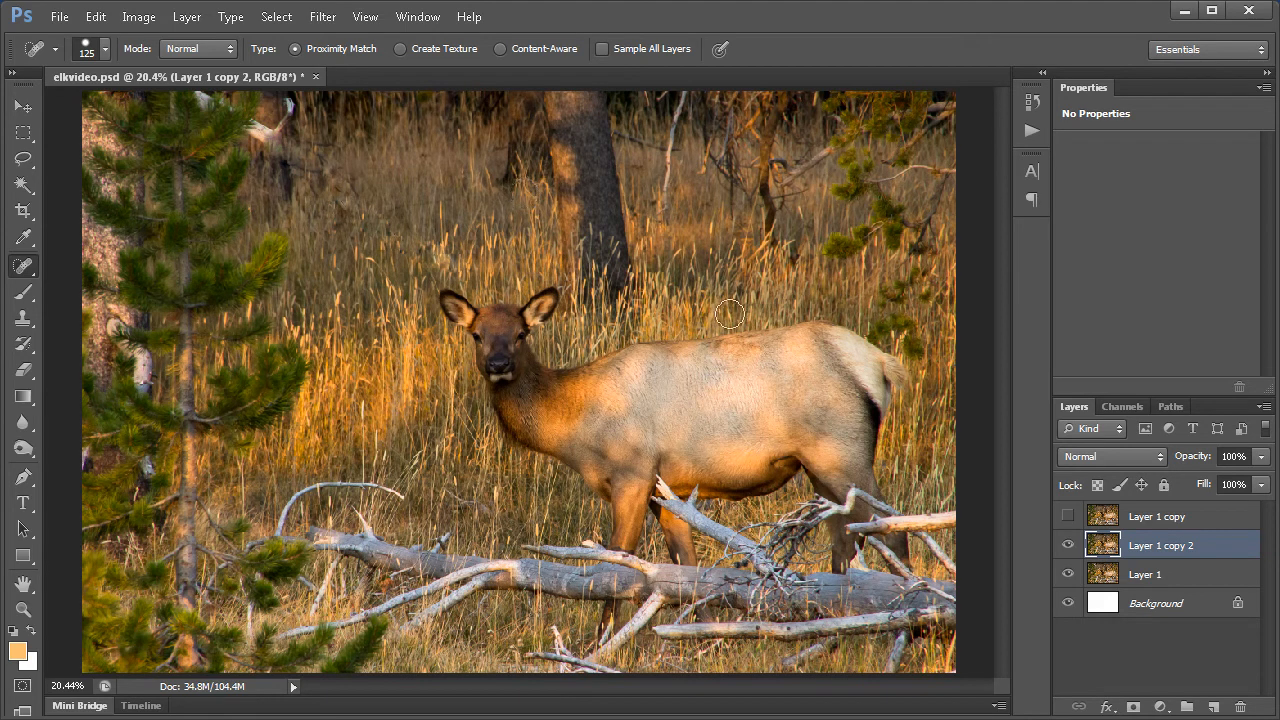
# Hide the spot-healed Layer 1 copy 2 and make another duplicate of the original Layer 1.
pyautogui.click(1068, 545)
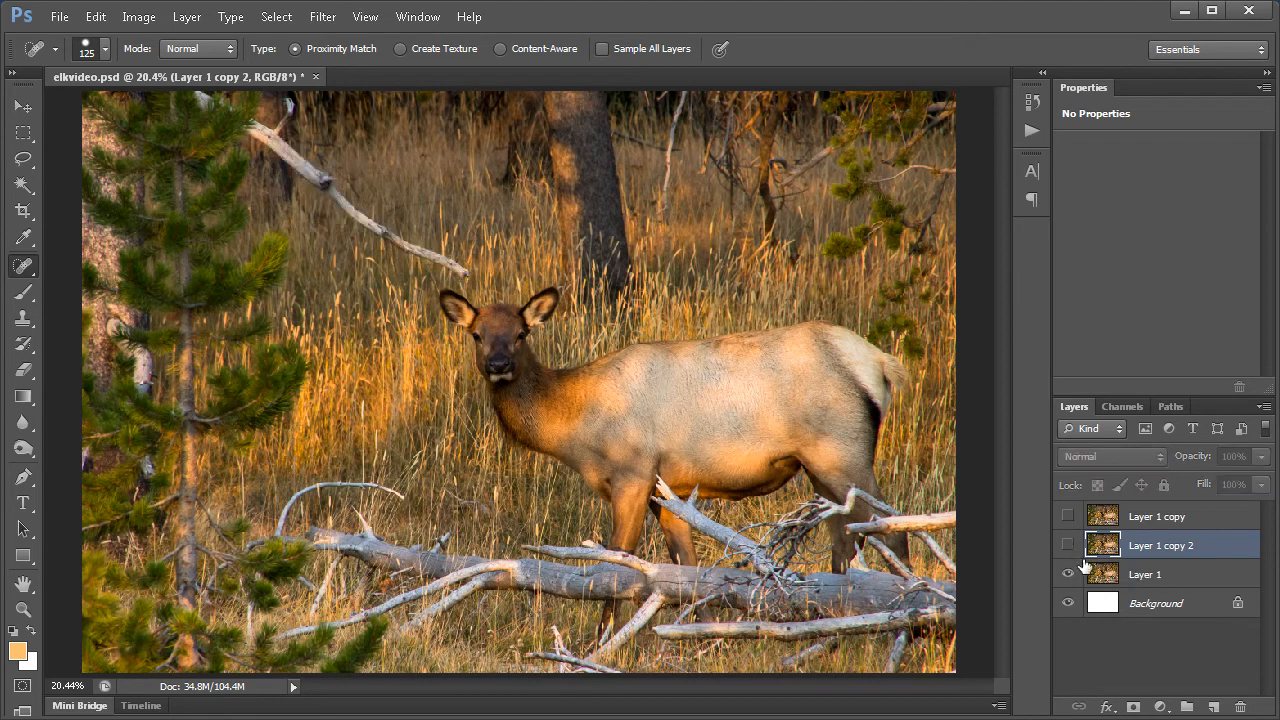
pyautogui.click(1097, 578)
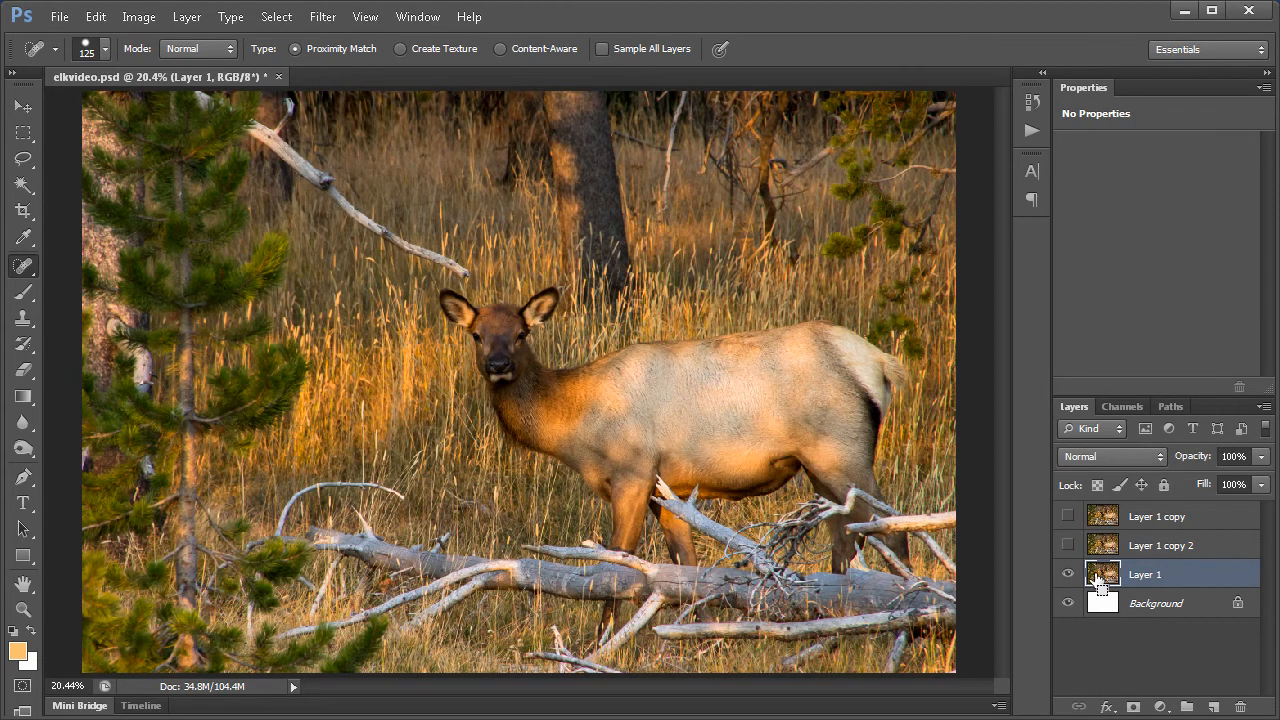
pyautogui.hotkey('ctrl', 'j')
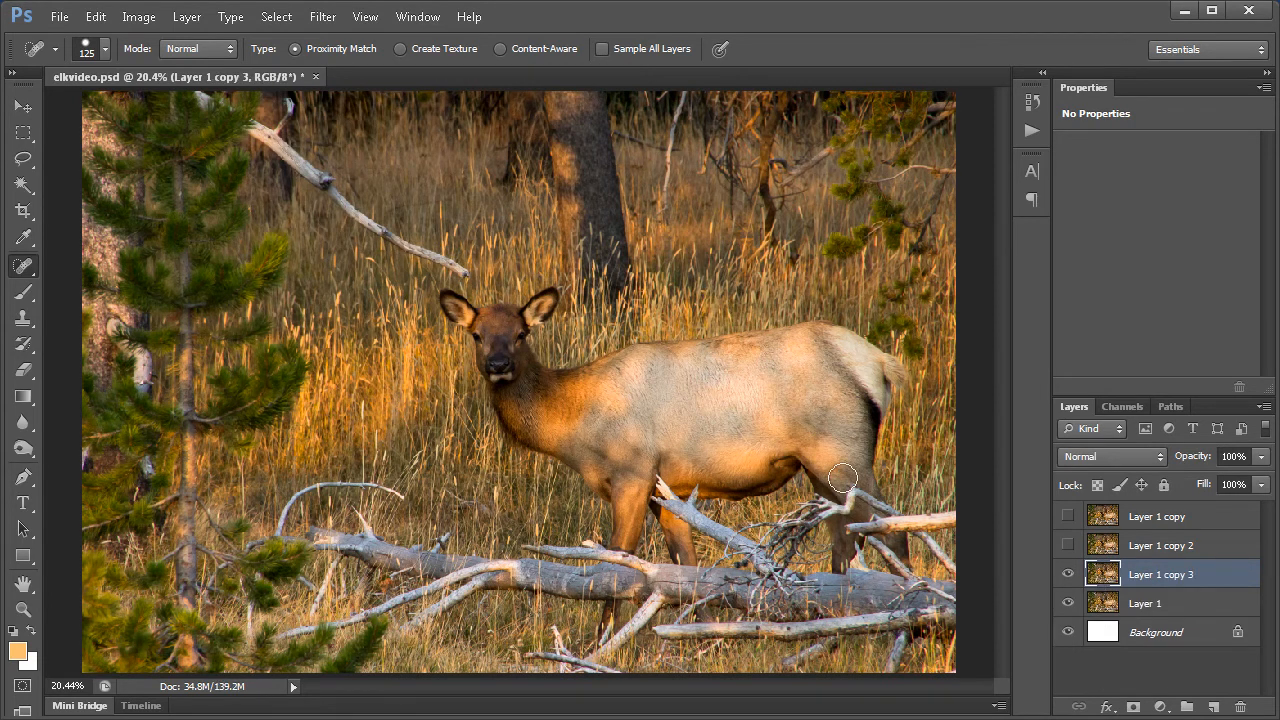
# Lasso loosely around the dead branch on Layer 1 copy 3 and fill the selection with Content-Aware.
pyautogui.click(27, 162)
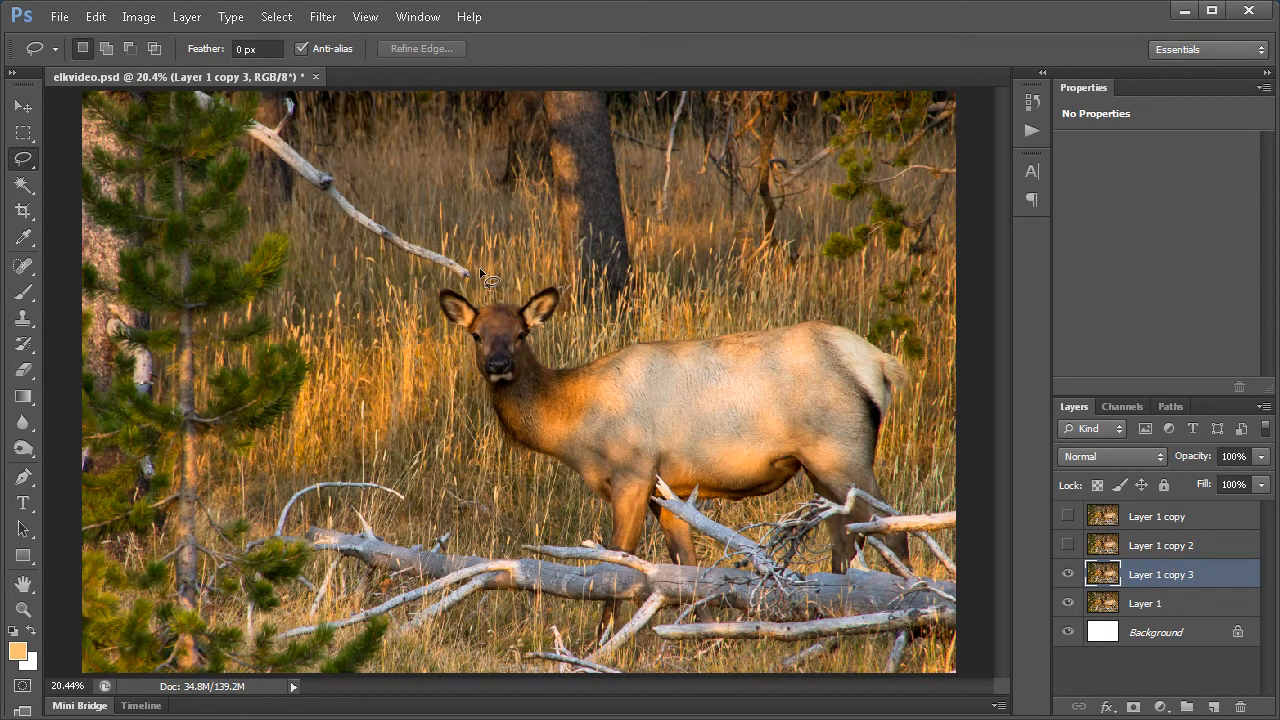
pyautogui.moveTo(482, 288)
pyautogui.mouseDown()
pyautogui.moveTo(425, 283)
pyautogui.moveTo(379, 255)
pyautogui.moveTo(313, 208)
pyautogui.moveTo(250, 143)
pyautogui.moveTo(252, 126)
pyautogui.moveTo(296, 95)
pyautogui.moveTo(328, 165)
pyautogui.moveTo(484, 283)
pyautogui.mouseUp()
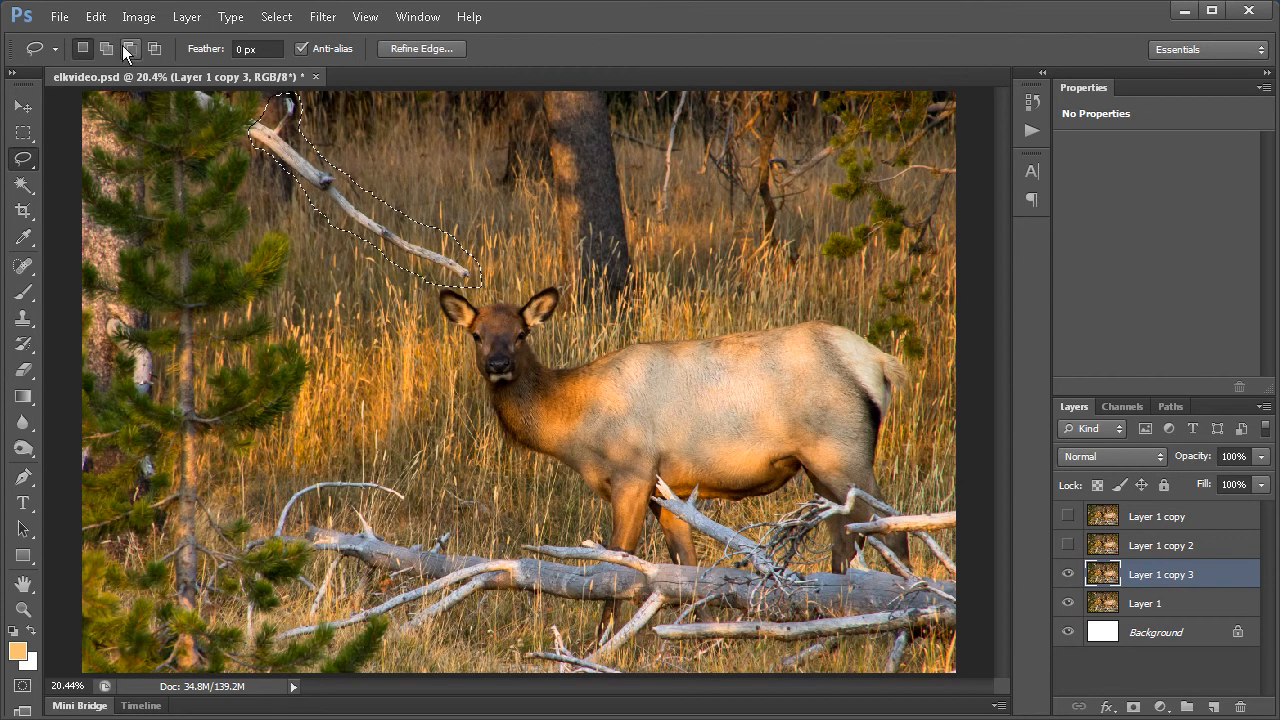
pyautogui.click(100, 19)
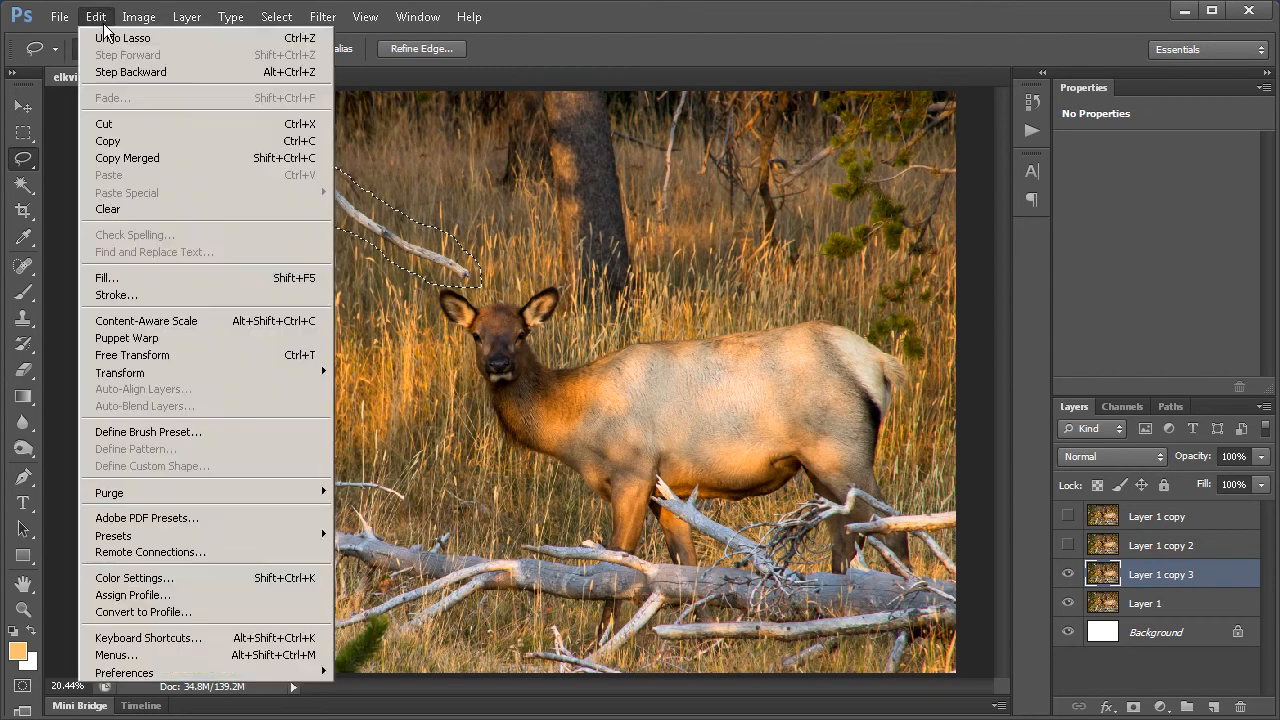
pyautogui.click(177, 277)
pyautogui.click(687, 179)
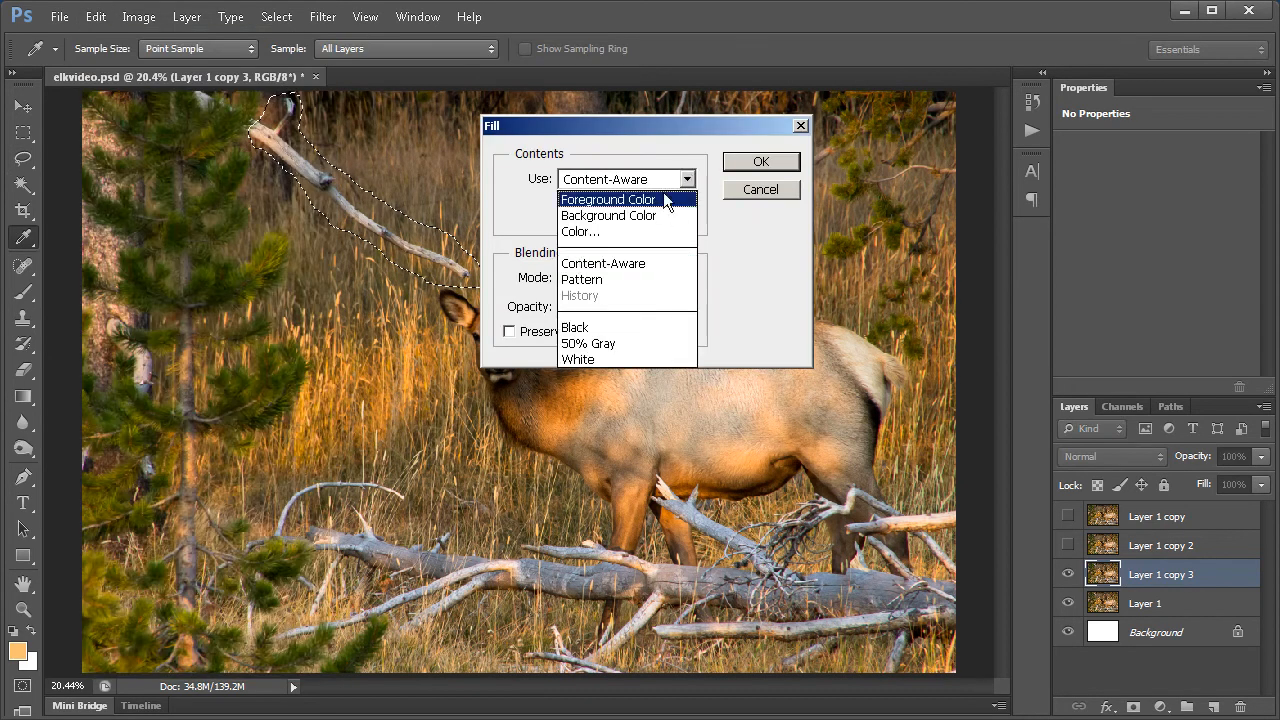
pyautogui.click(644, 262)
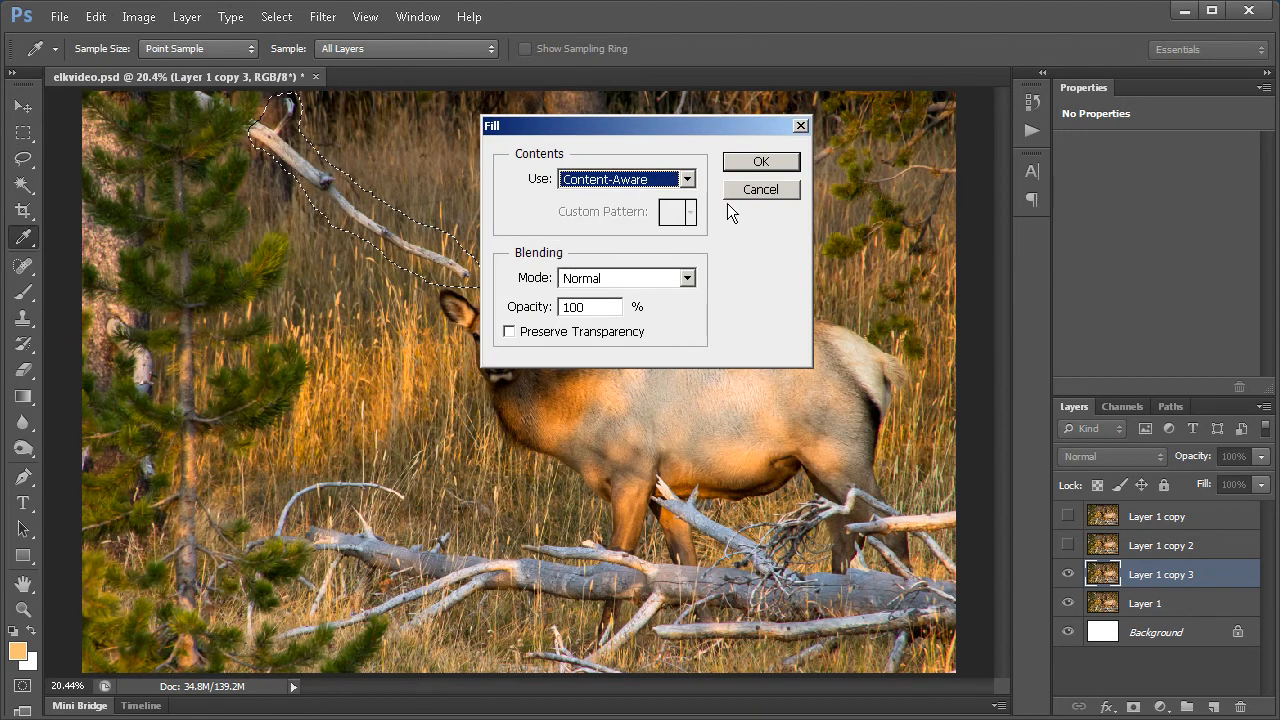
pyautogui.click(747, 162)
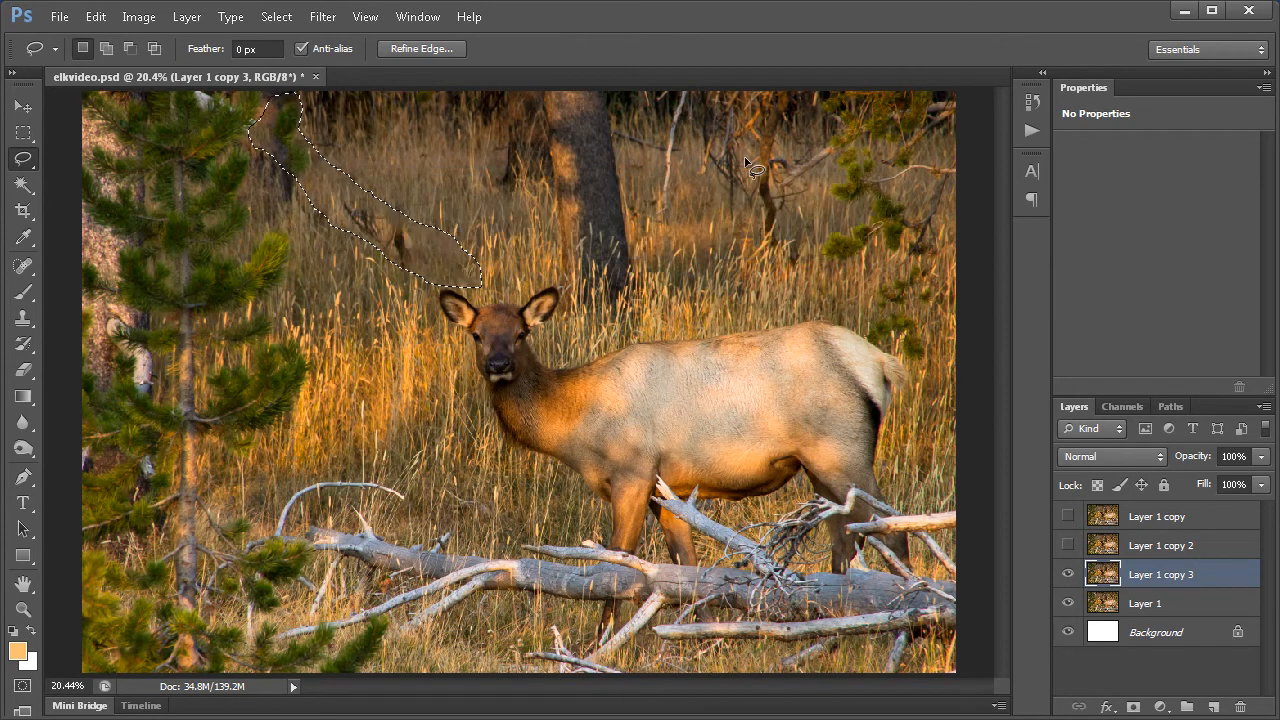
# Compare the filled Layer 1 copy 3 with the original by toggling its visibility, and undo the fill and drop the selection.
pyautogui.click(1066, 575)
pyautogui.click(1066, 575)
pyautogui.click(1066, 575)
pyautogui.click(1067, 574)
pyautogui.click(1067, 574)
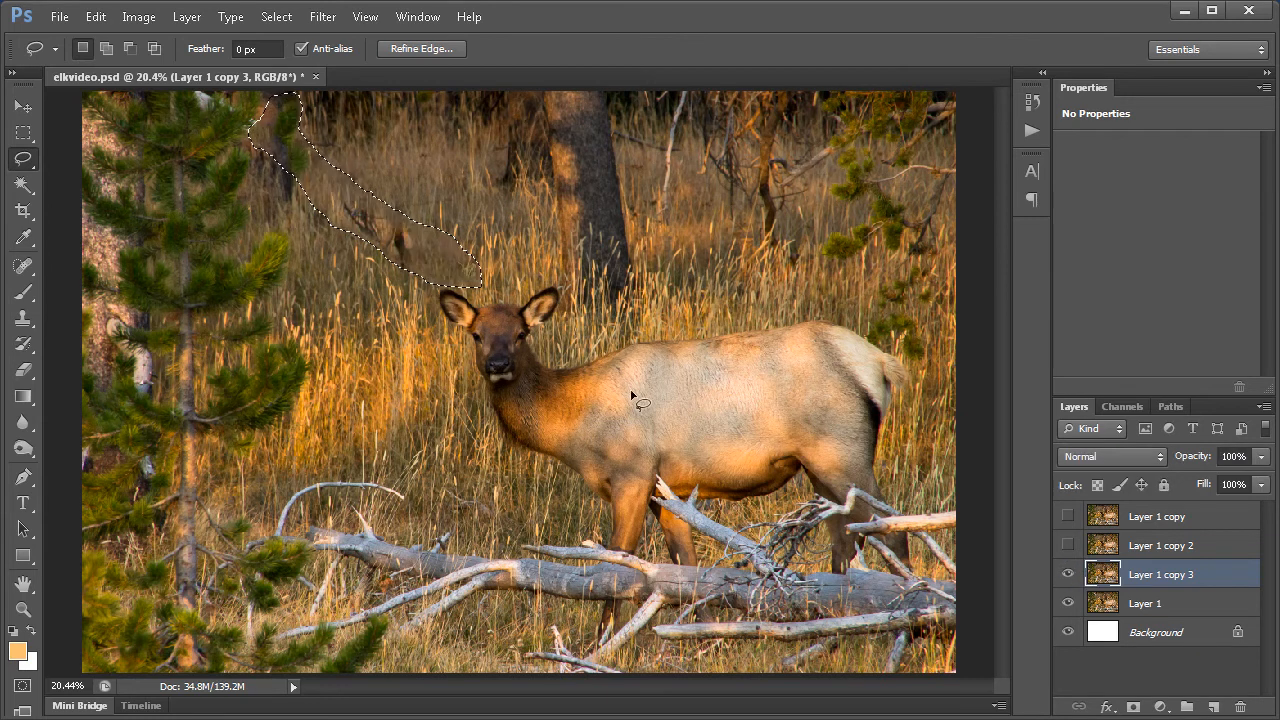
pyautogui.hotkey('ctrl', 'z')
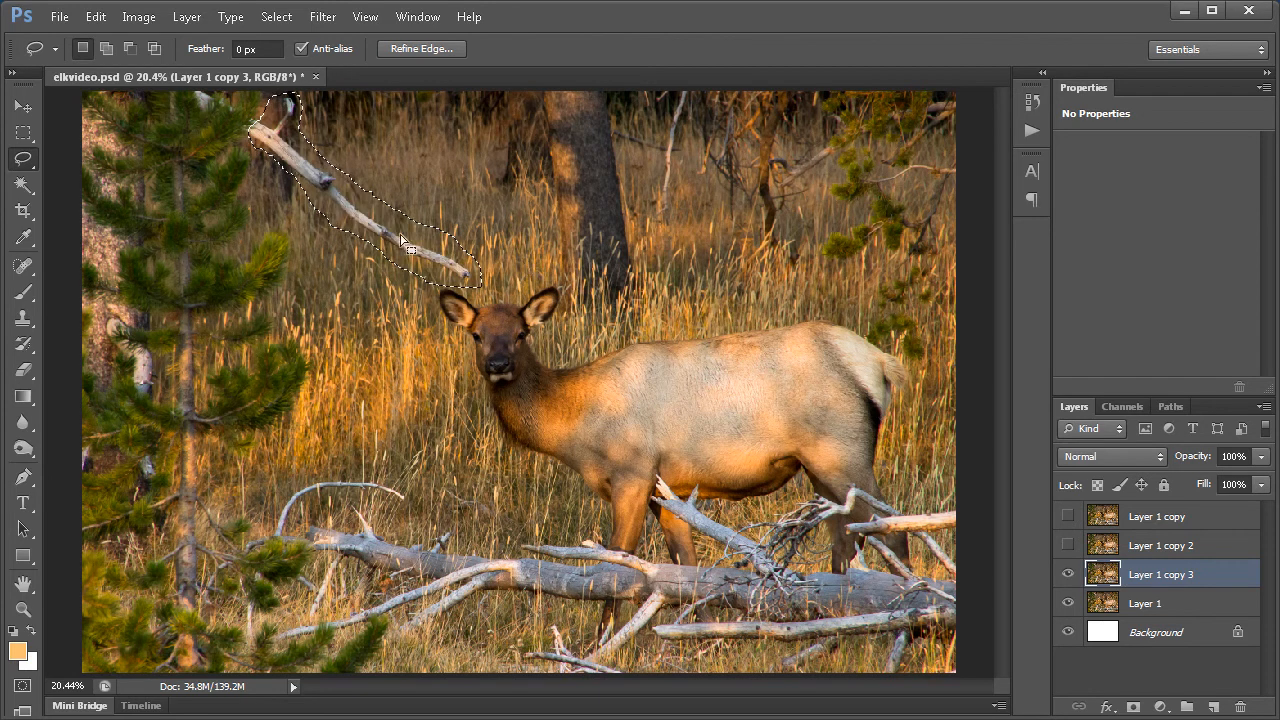
pyautogui.click(330, 254)
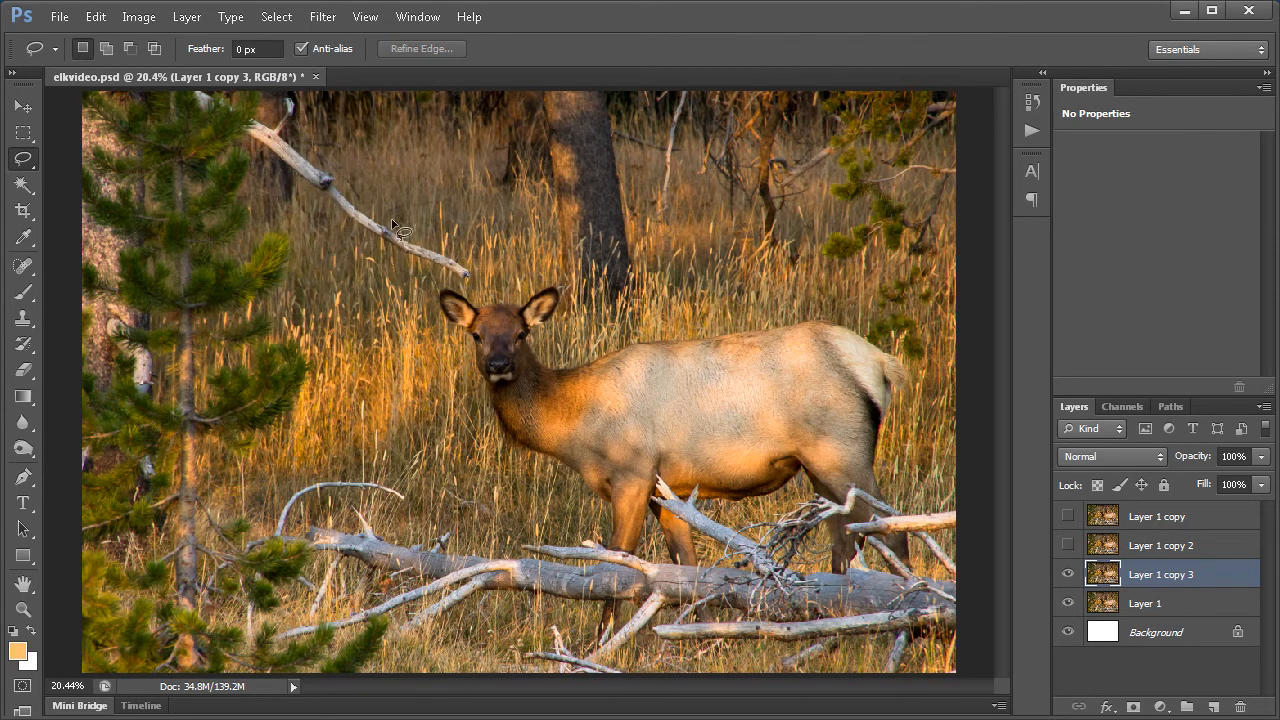
# Lasso tightly along the outline of the dead branch and fill the selection with Content-Aware in Normal mode at 100% opacity.
pyautogui.moveTo(411, 227)
pyautogui.mouseDown()
pyautogui.moveTo(397, 228)
pyautogui.moveTo(468, 266)
pyautogui.moveTo(462, 280)
pyautogui.moveTo(386, 250)
pyautogui.moveTo(292, 175)
pyautogui.moveTo(258, 143)
pyautogui.moveTo(276, 112)
pyautogui.moveTo(296, 101)
pyautogui.moveTo(307, 155)
pyautogui.moveTo(418, 247)
pyautogui.mouseUp()
pyautogui.click(407, 235)
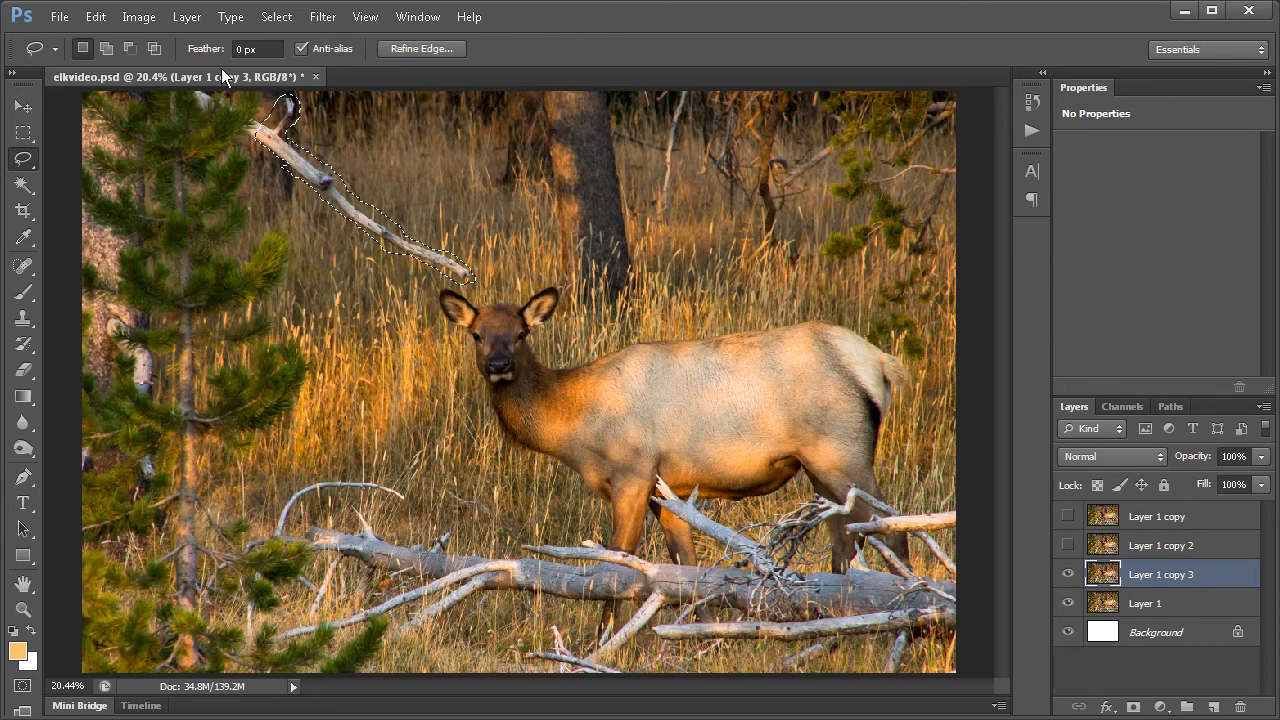
pyautogui.click(96, 17)
pyautogui.click(171, 280)
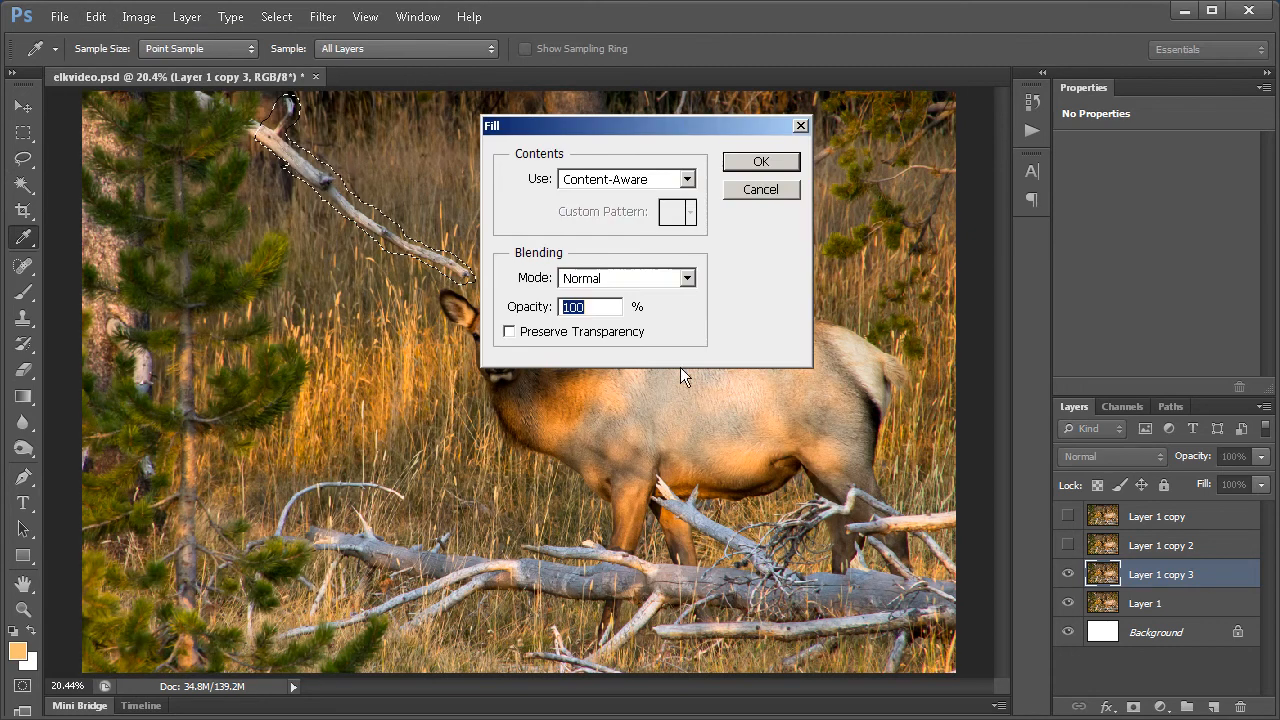
pyautogui.click(762, 165)
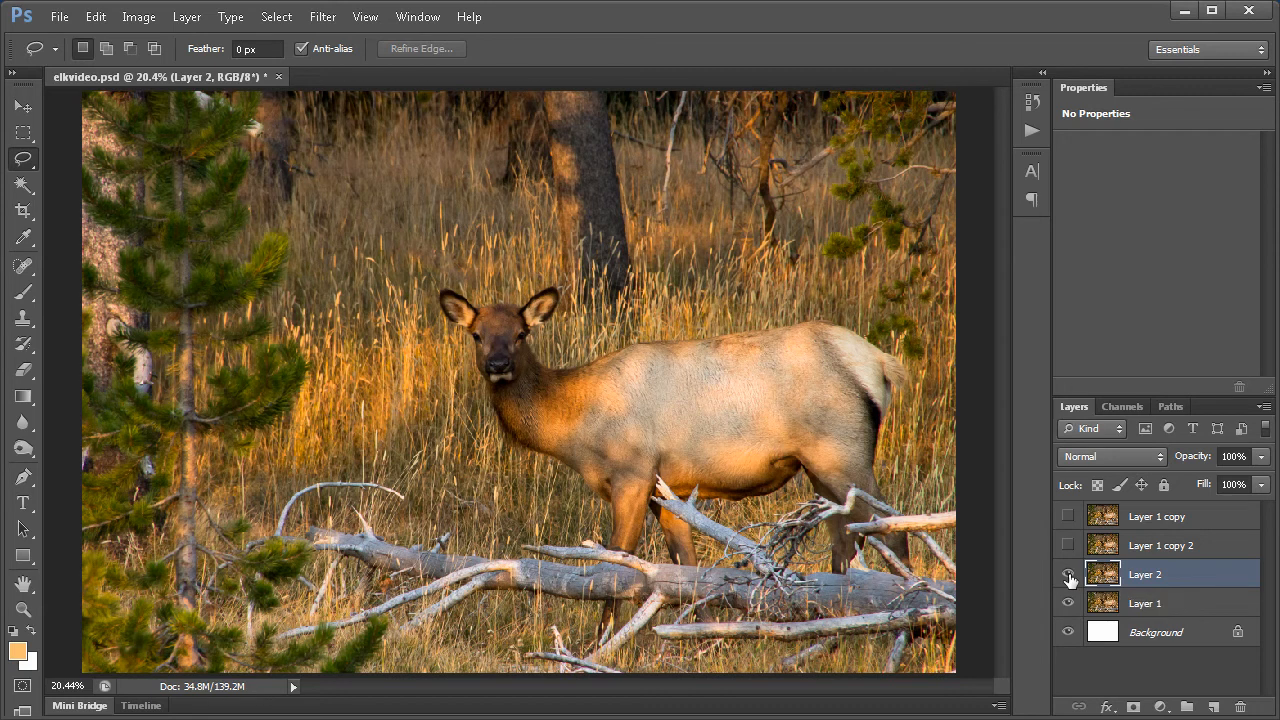
# Compare the Content-Aware, spot-healed and clone-stamped versions by toggling Layer 2, Layer 1 copy 2 and Layer 1 copy.
pyautogui.click(1068, 575)
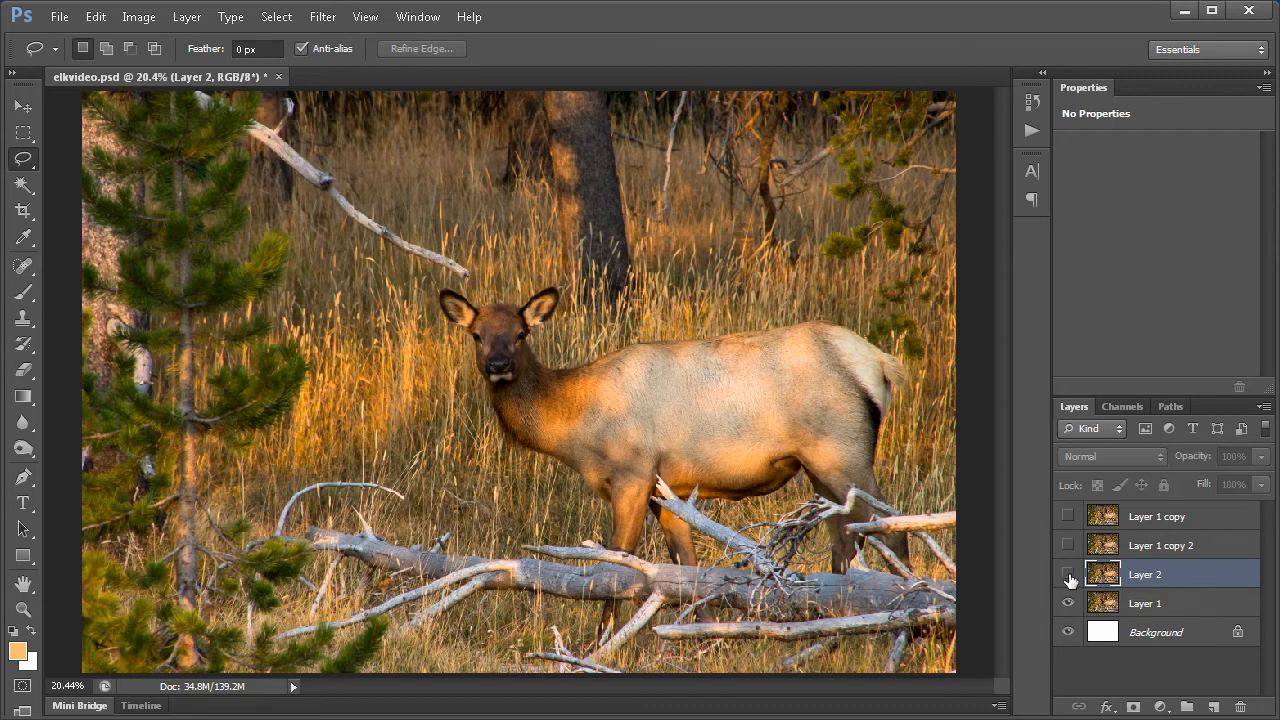
pyautogui.click(1068, 575)
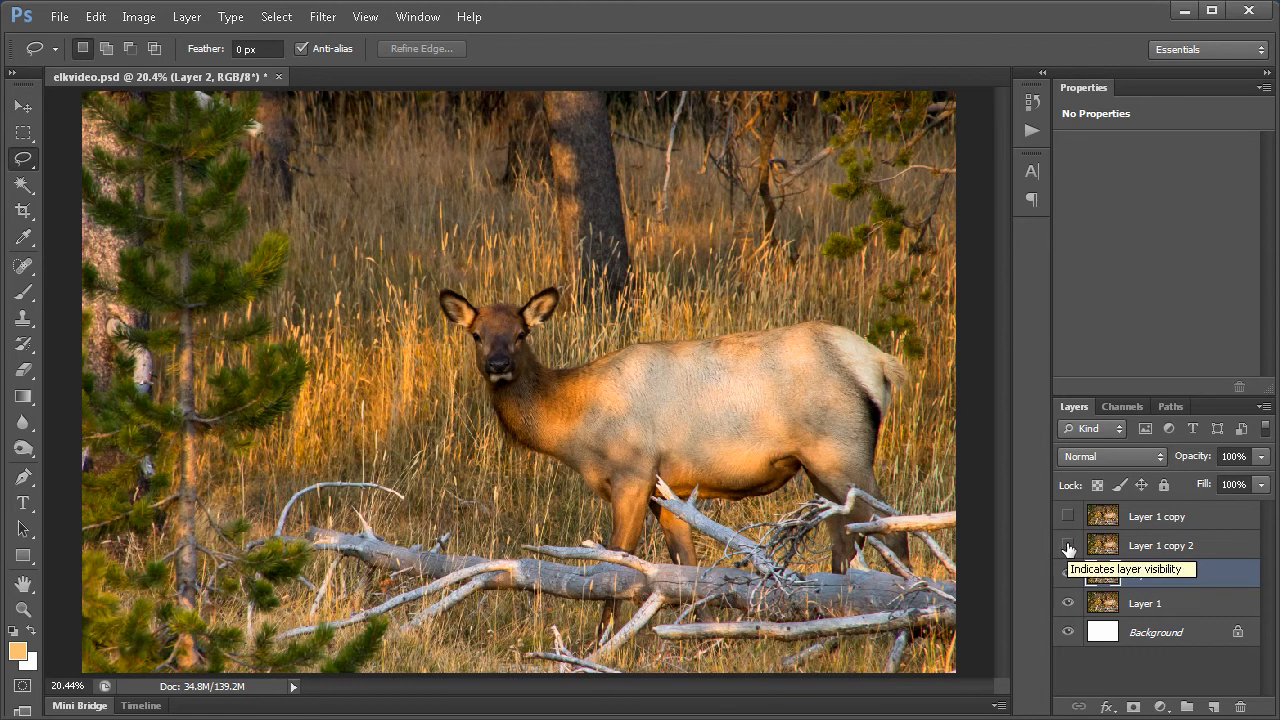
pyautogui.click(1068, 546)
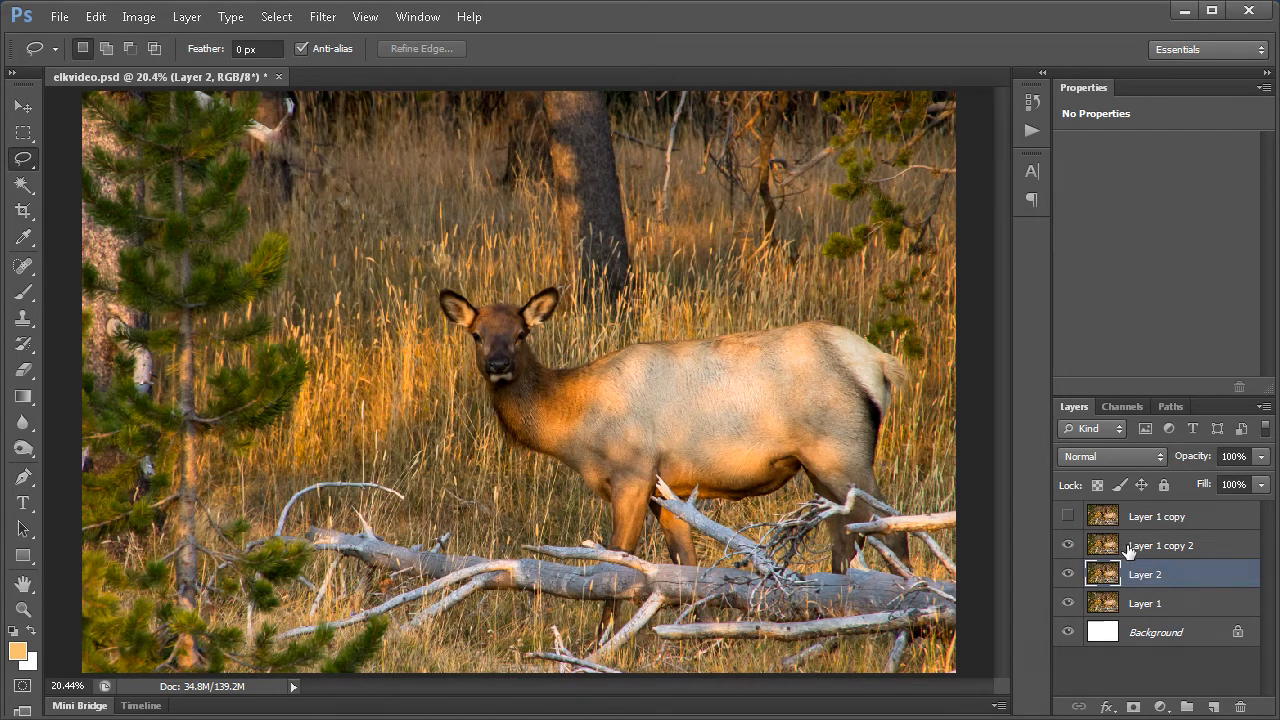
pyautogui.click(1096, 545)
pyautogui.click(1069, 517)
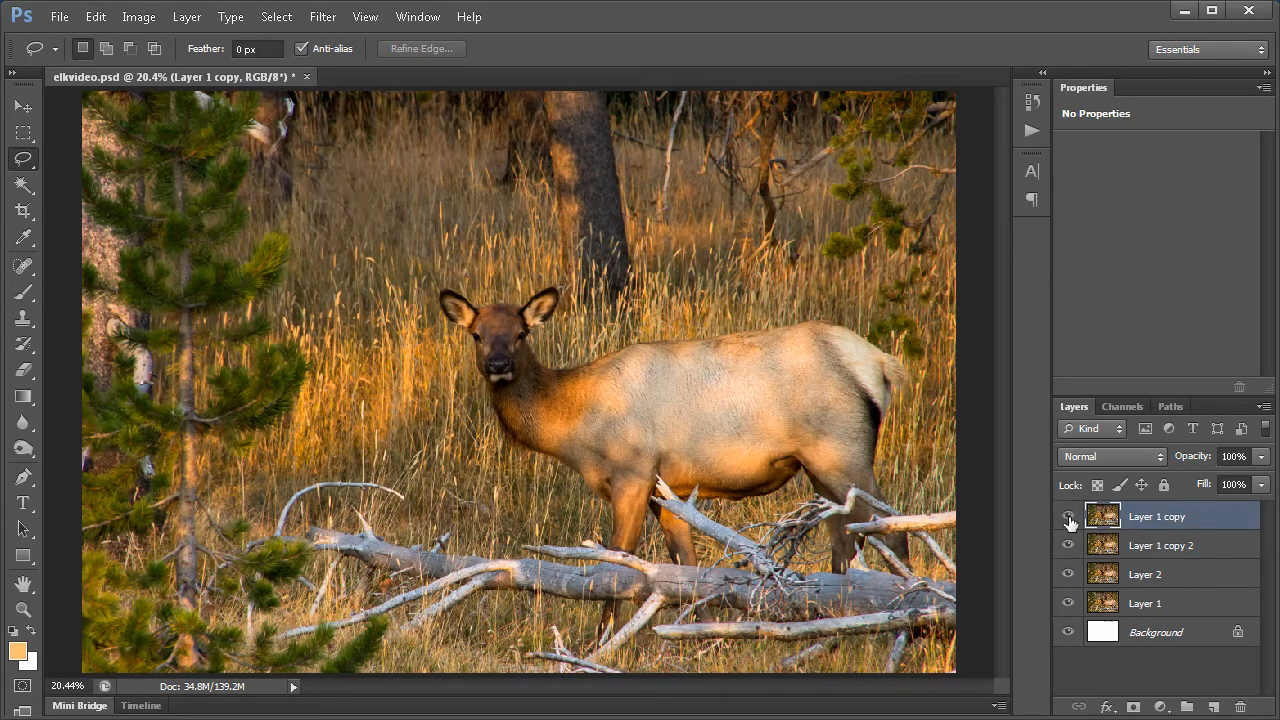
pyautogui.click(1068, 517)
pyautogui.click(1068, 545)
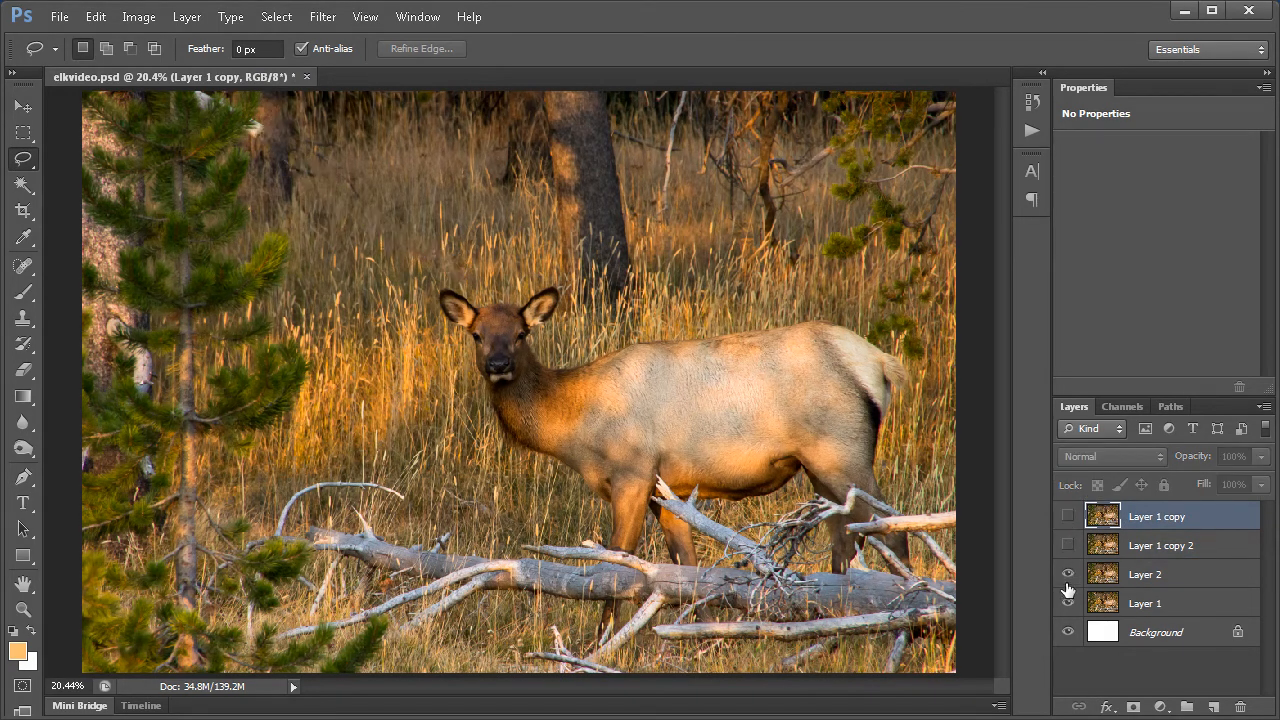
# Hide the Content-Aware filled Layer 2 and duplicate the original Layer 1.
pyautogui.click(1067, 576)
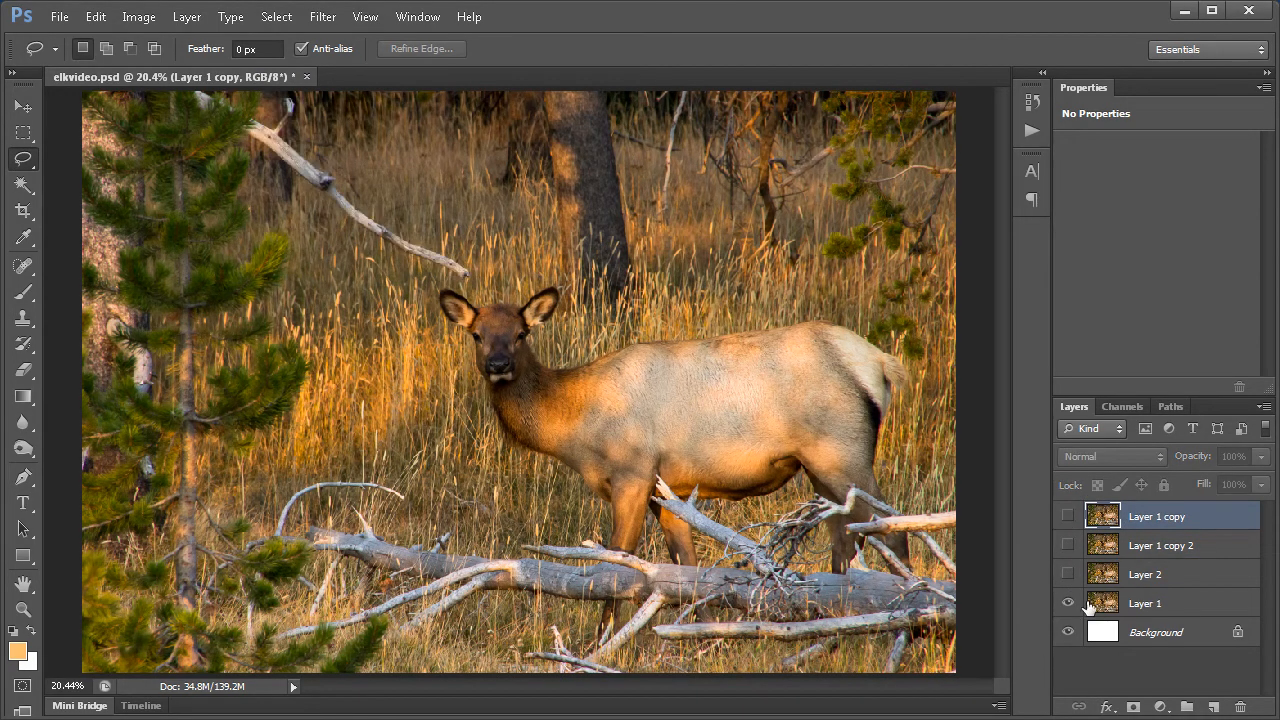
pyautogui.click(1096, 610)
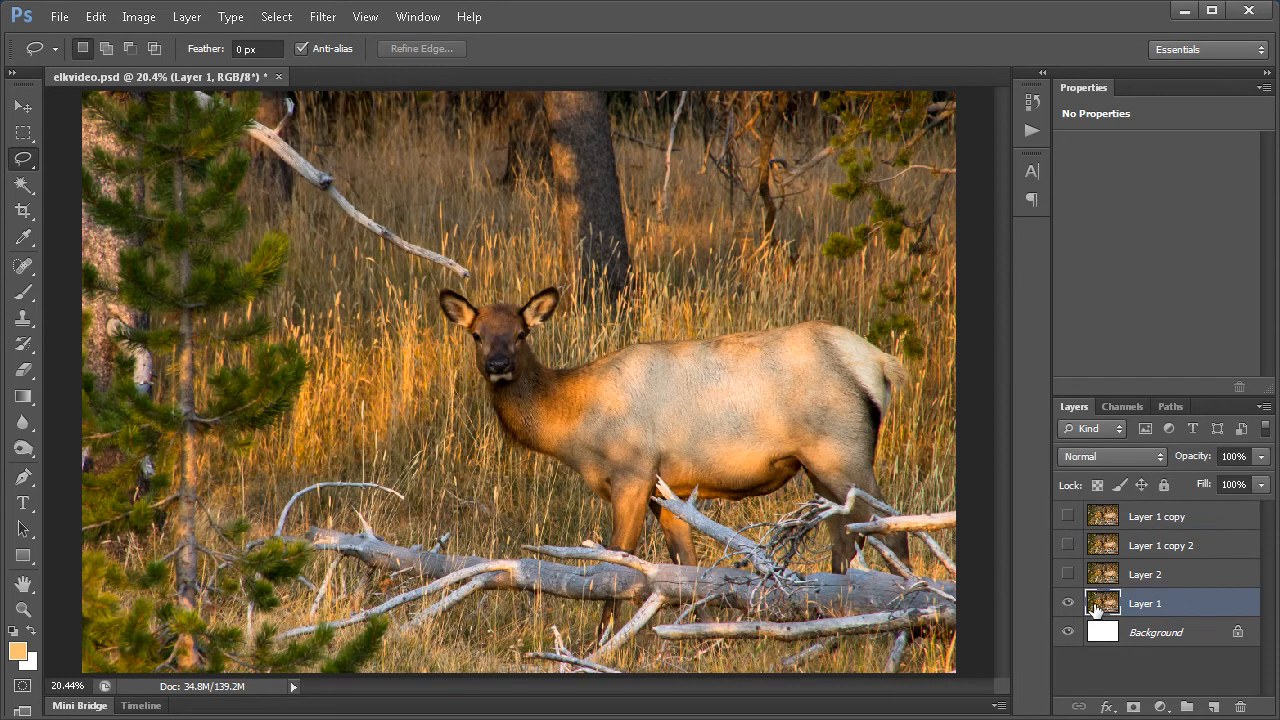
pyautogui.hotkey('ctrl', 'j')
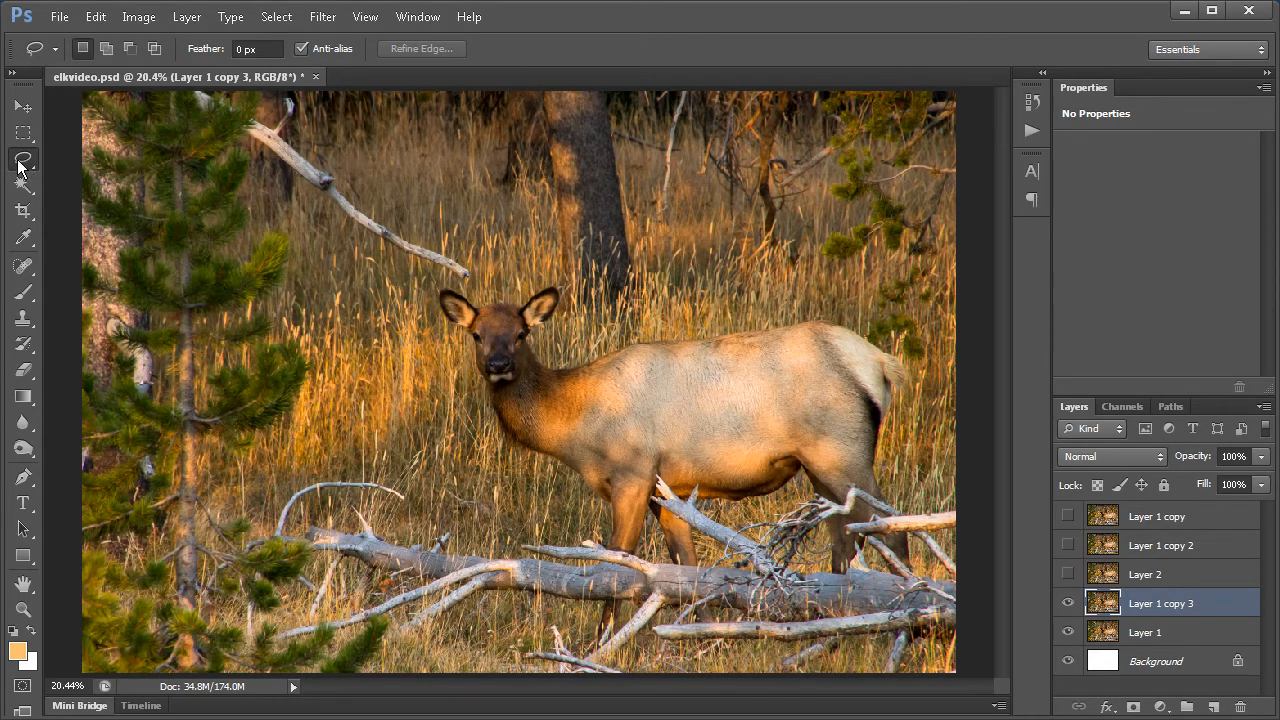
# Lasso the grass just below the branch on Layer 1 copy 3, stretch it upward over the branch to about 153% height, and deselect.
pyautogui.moveTo(476, 288)
pyautogui.mouseDown()
pyautogui.moveTo(356, 235)
pyautogui.moveTo(253, 153)
pyautogui.moveTo(273, 224)
pyautogui.moveTo(323, 256)
pyautogui.moveTo(485, 305)
pyautogui.moveTo(487, 293)
pyautogui.mouseUp()
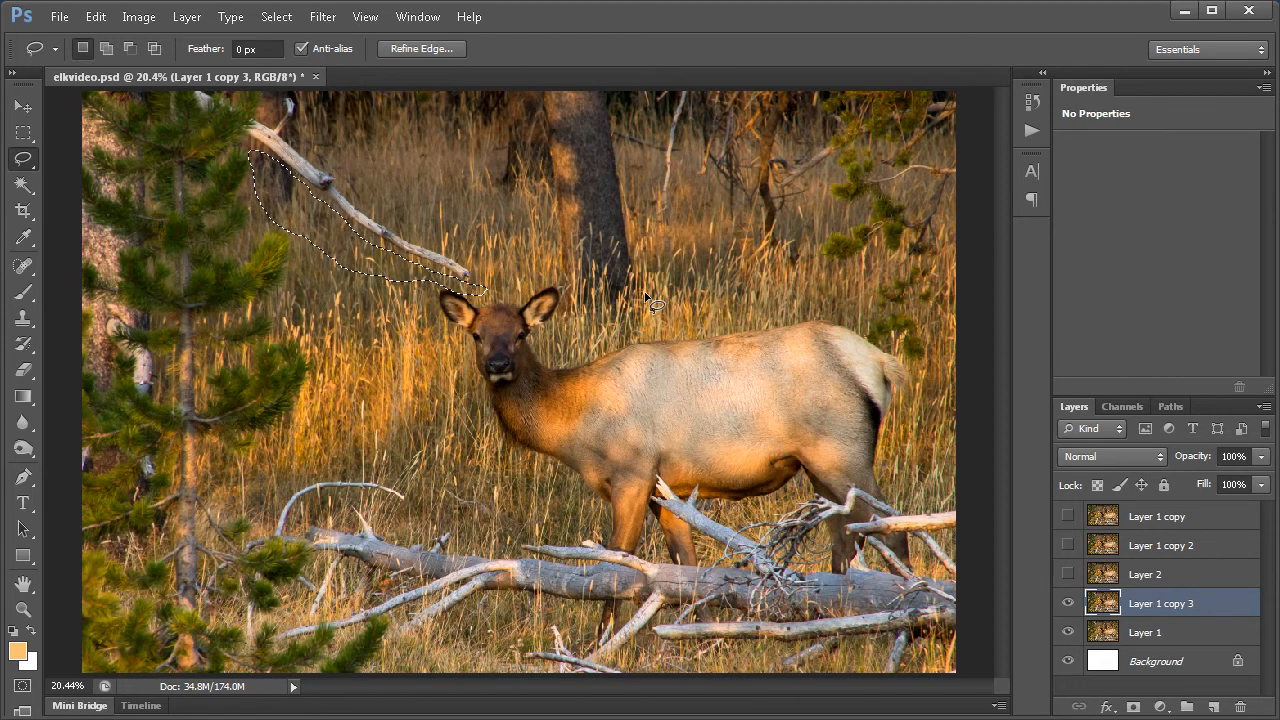
pyautogui.hotkey('ctrl', 't')
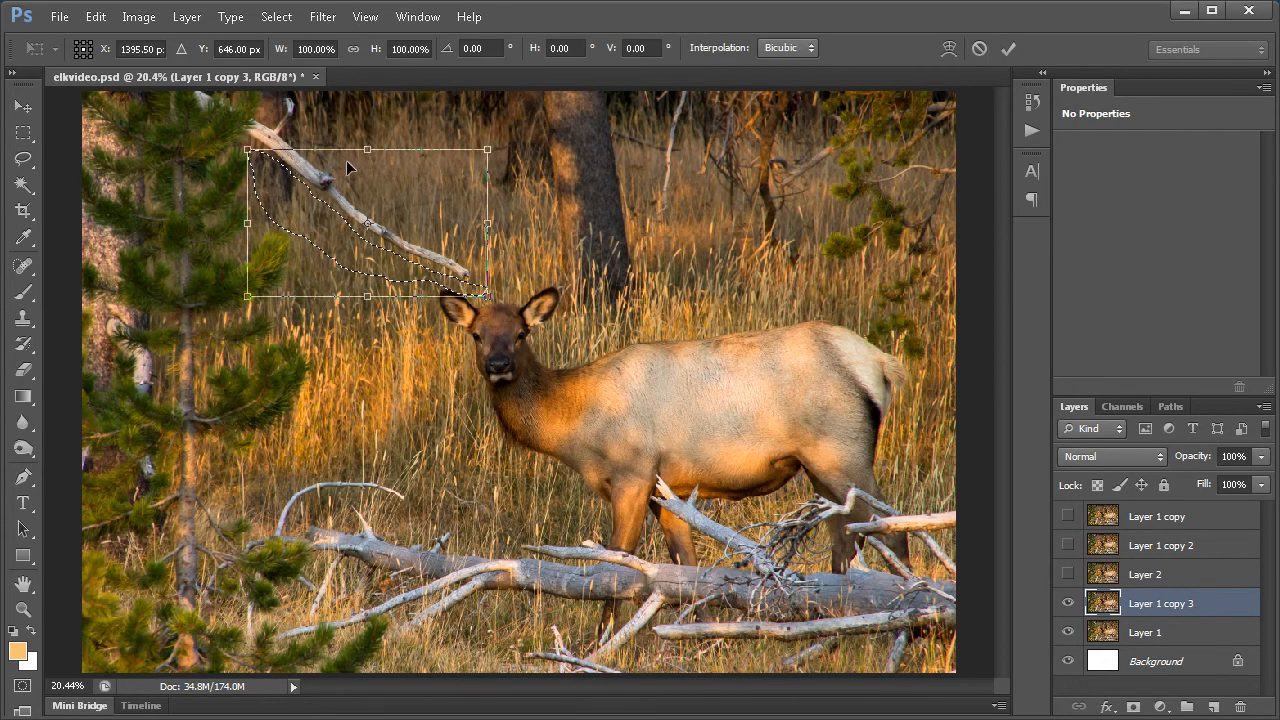
pyautogui.moveTo(369, 152); pyautogui.dragTo(380, 77)
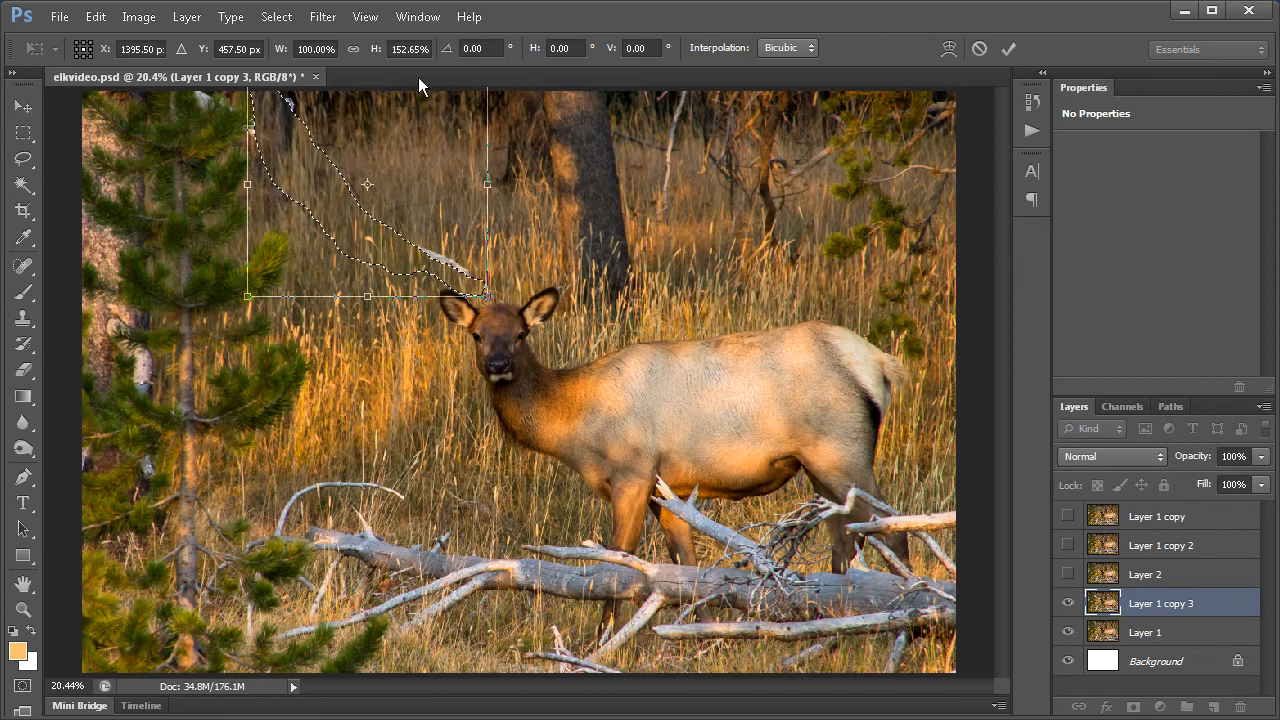
pyautogui.press('Return')
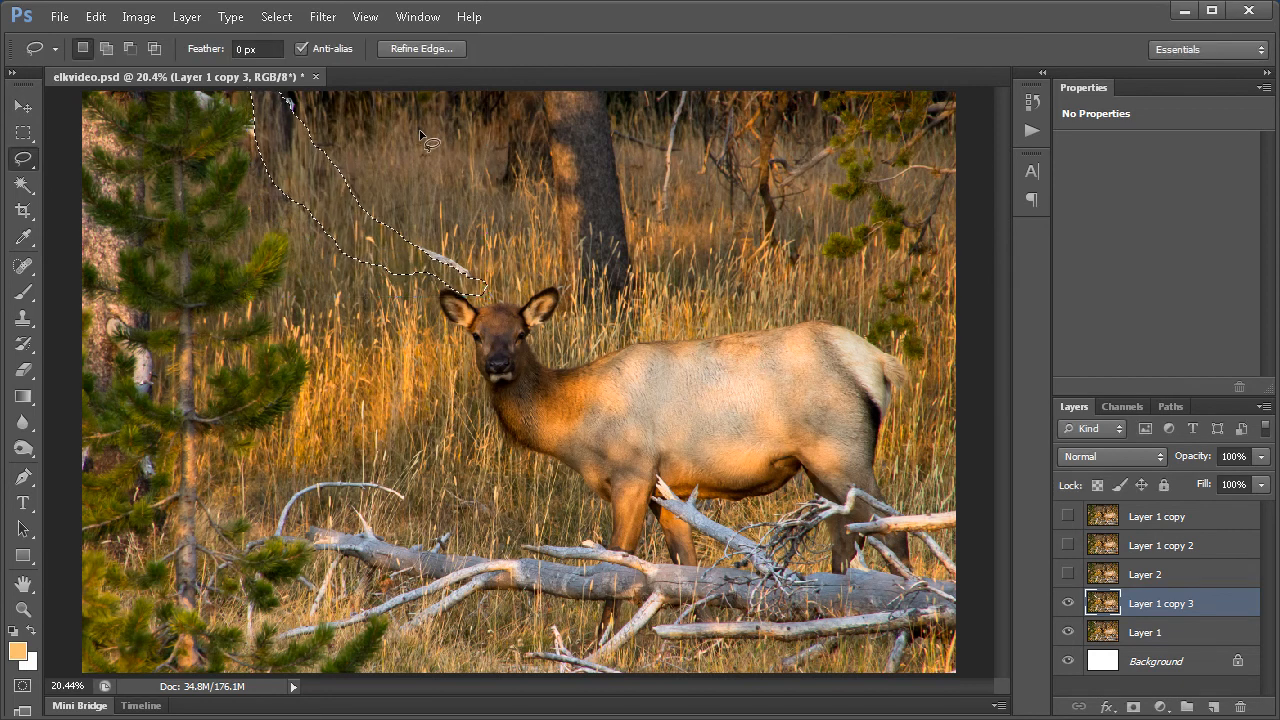
pyautogui.hotkey('ctrl', 'd')
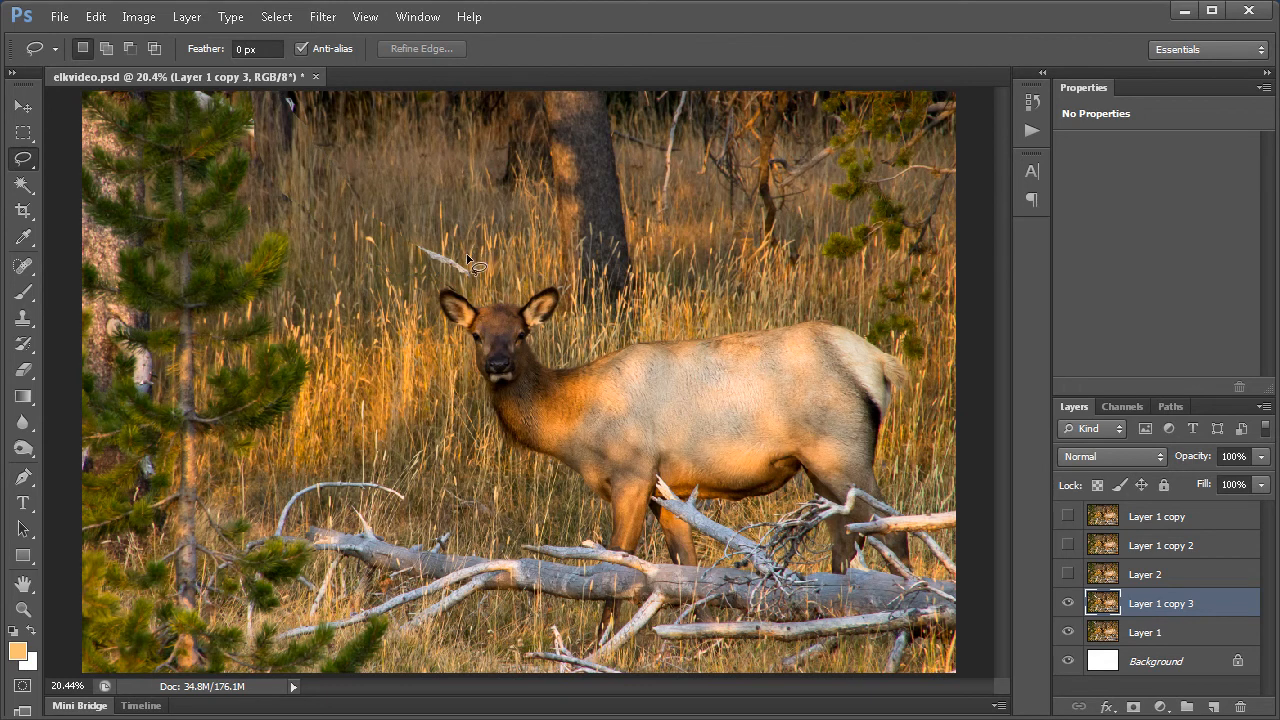
# Cover the leftover branch tip by stretching a lassoed patch of grass above it downward, and compare the result with Layer 2.
pyautogui.hotkey('ctrl', 'shift', 'd')
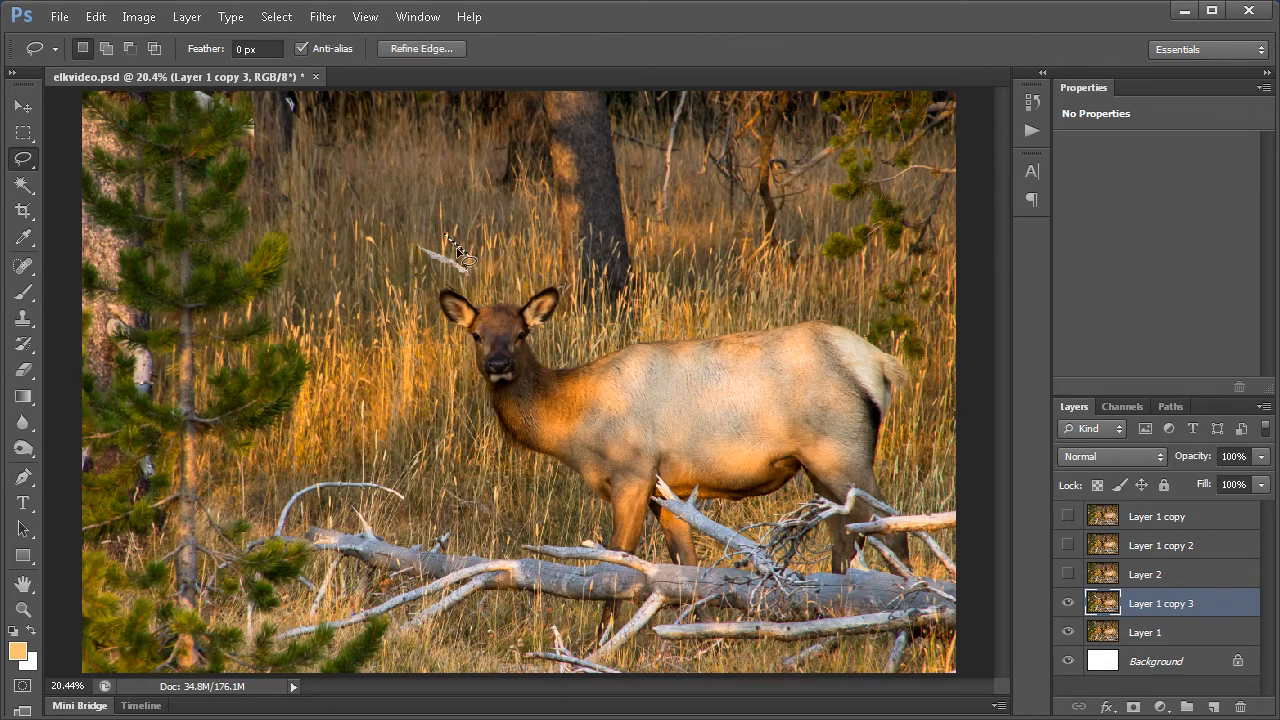
pyautogui.hotkey('ctrl', 'd')
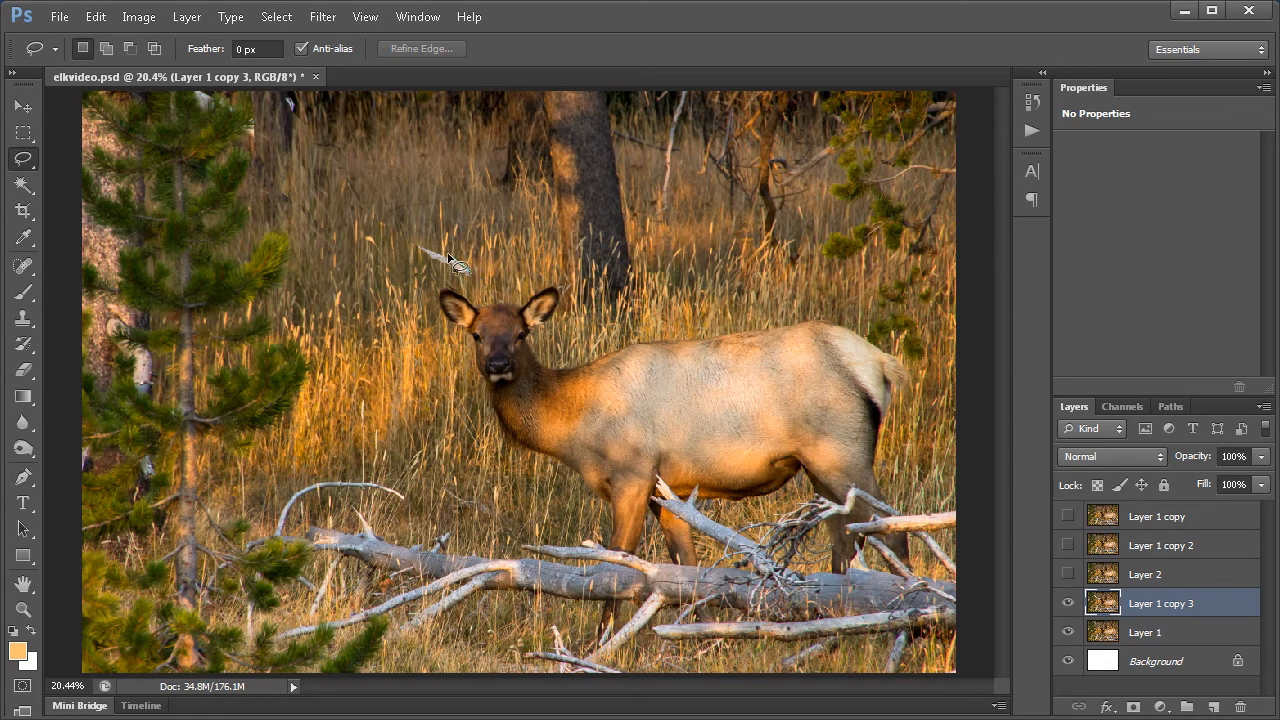
pyautogui.moveTo(432, 246)
pyautogui.mouseDown()
pyautogui.moveTo(326, 173)
pyautogui.moveTo(304, 132)
pyautogui.moveTo(346, 127)
pyautogui.moveTo(399, 150)
pyautogui.moveTo(476, 273)
pyautogui.mouseUp()
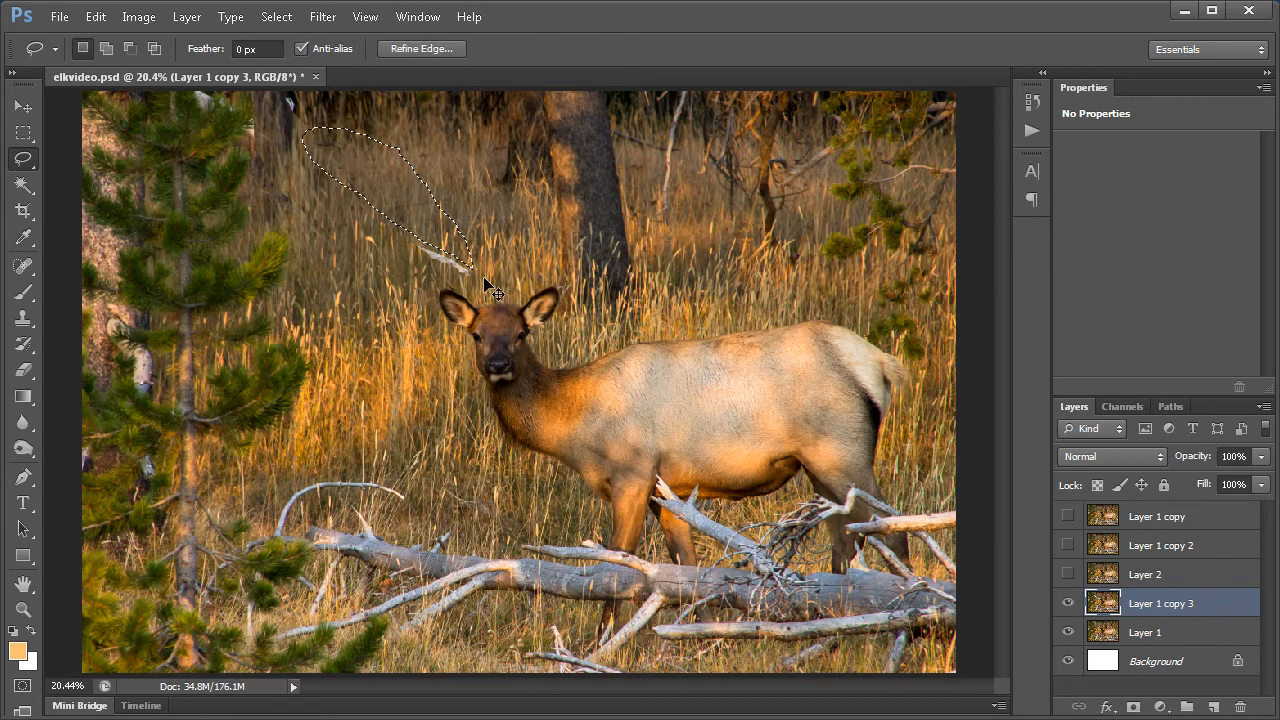
pyautogui.hotkey('ctrl', 't')
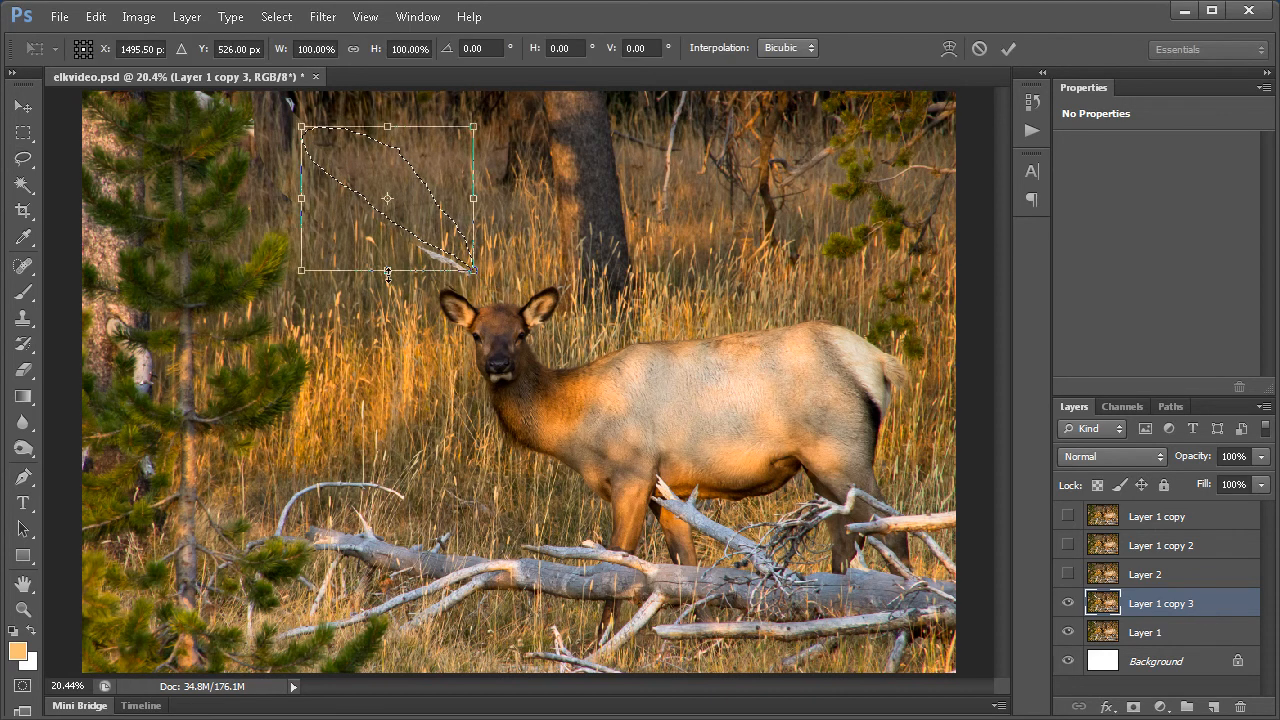
pyautogui.moveTo(387, 270); pyautogui.dragTo(389, 286)
pyautogui.press('Return')
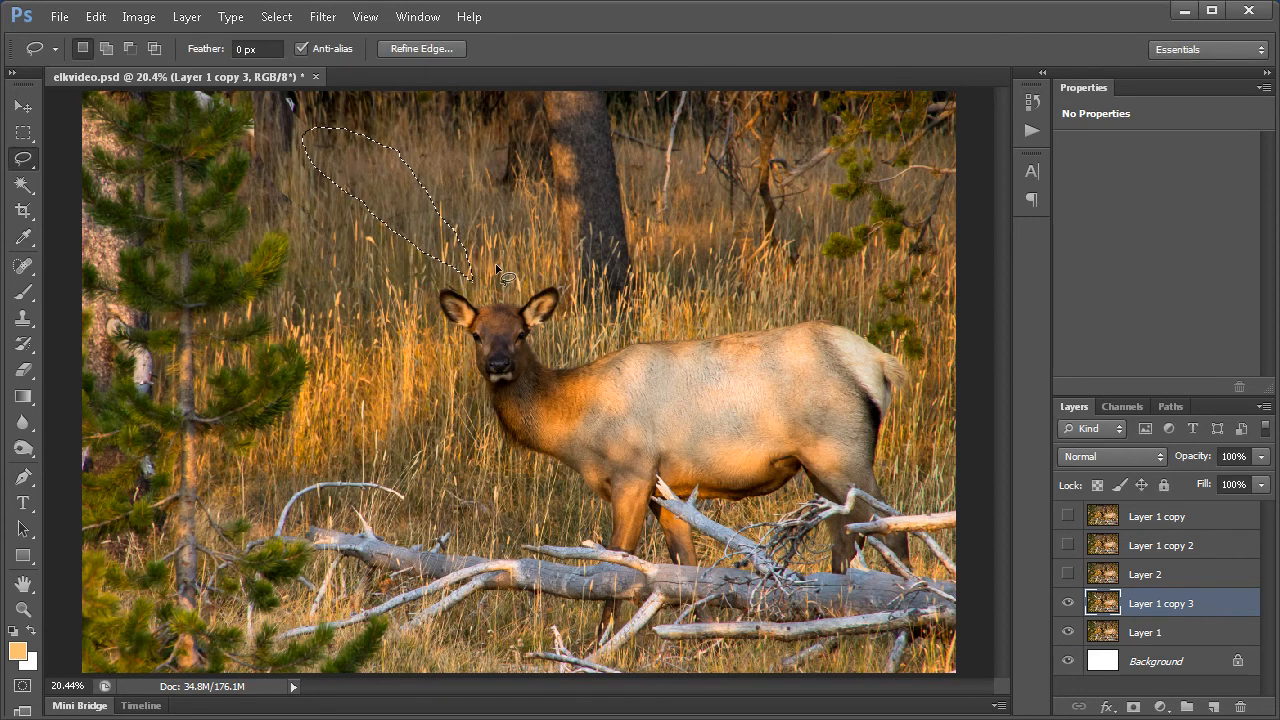
pyautogui.hotkey('ctrl', 'd')
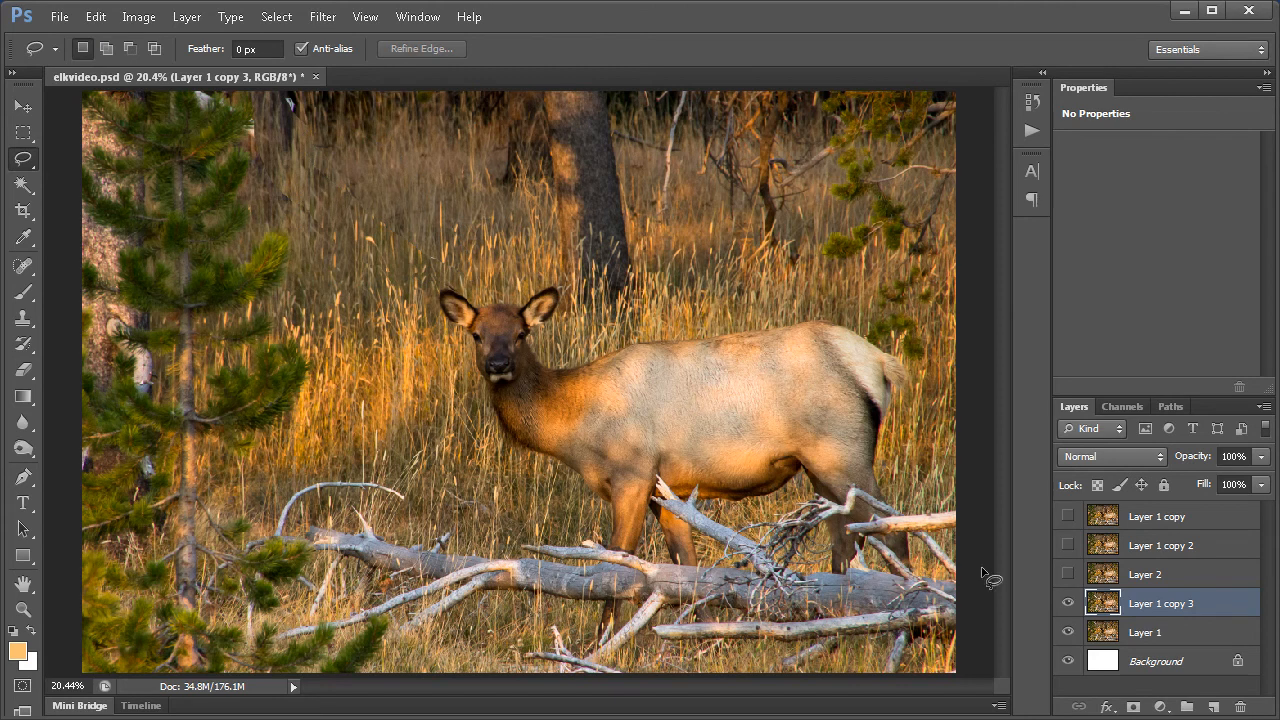
pyautogui.click(1067, 574)
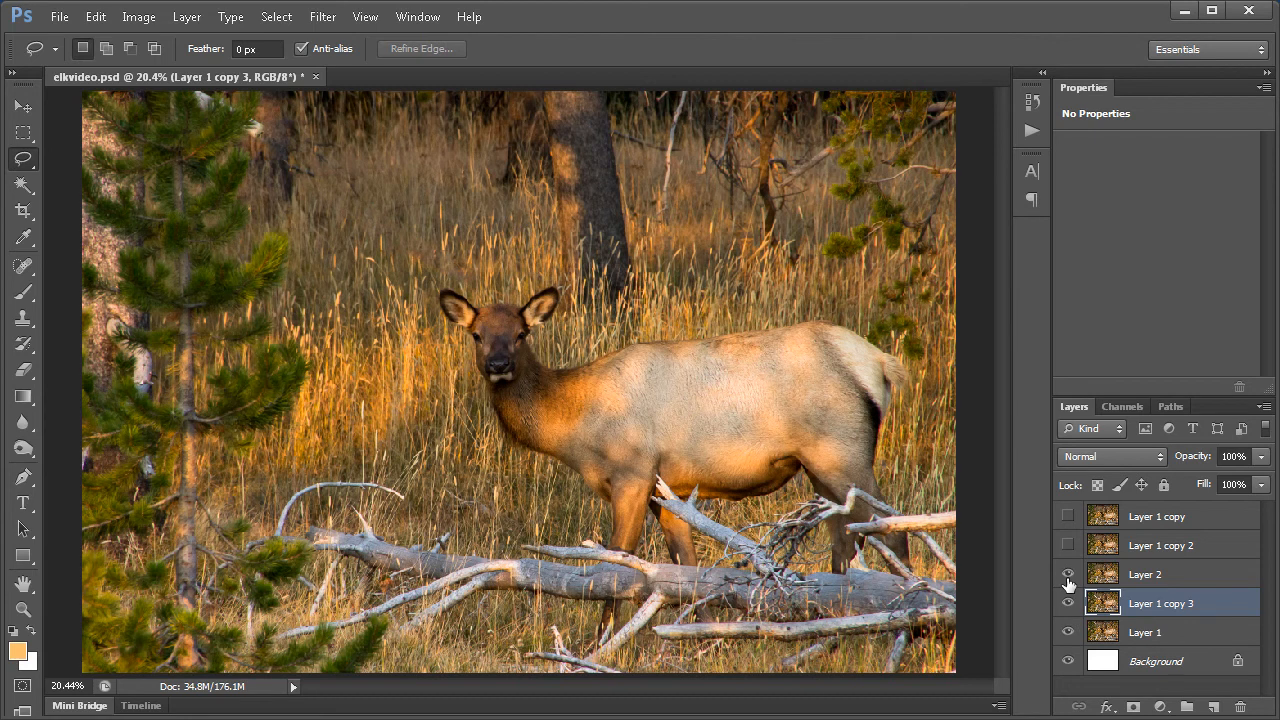
pyautogui.click(1067, 578)
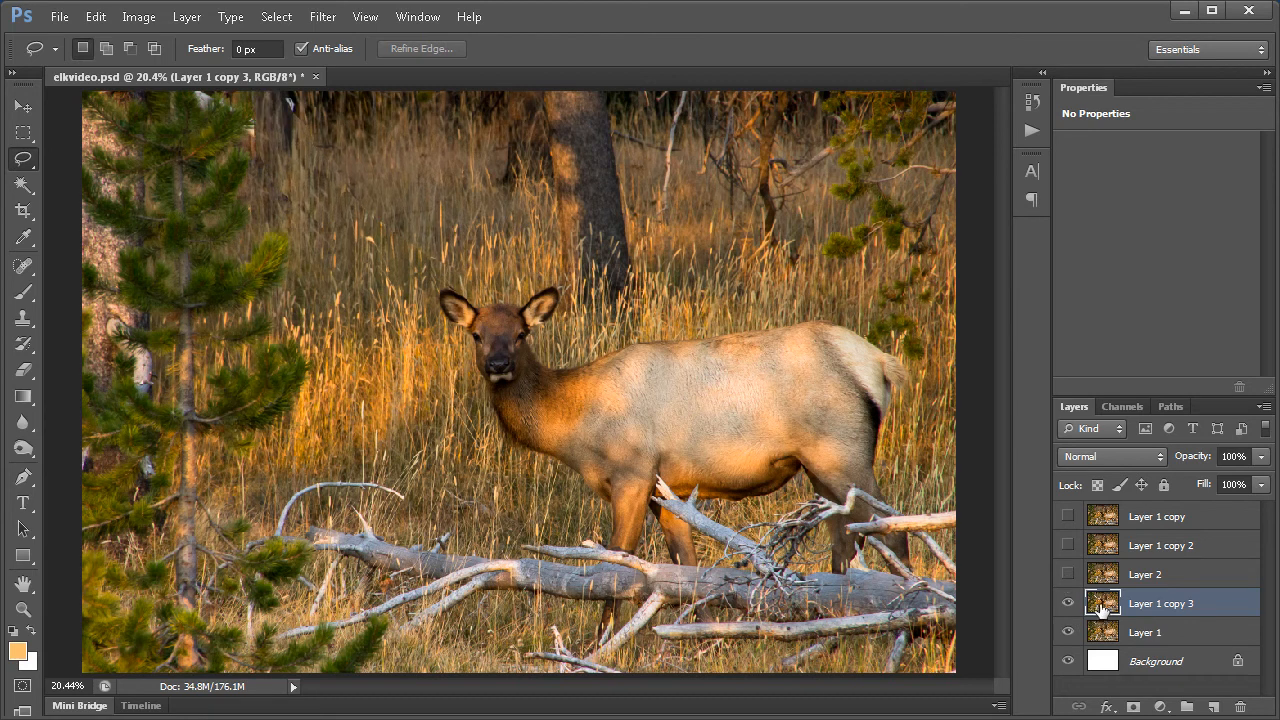
# Spot-heal the leftover white branch fragment beside the trunk behind the pine on Layer 1 copy 3, using a 90 px brush with Proximity Match.
pyautogui.click(23, 267)
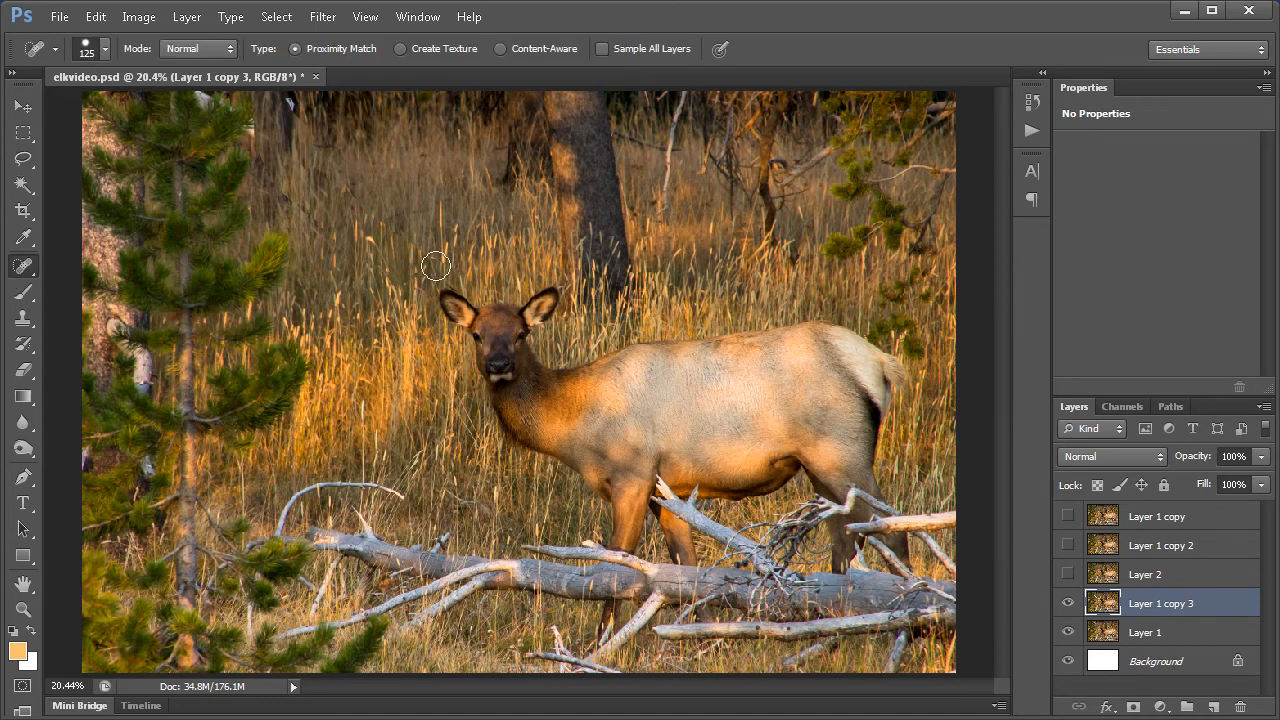
pyautogui.press('[')
pyautogui.press('[')
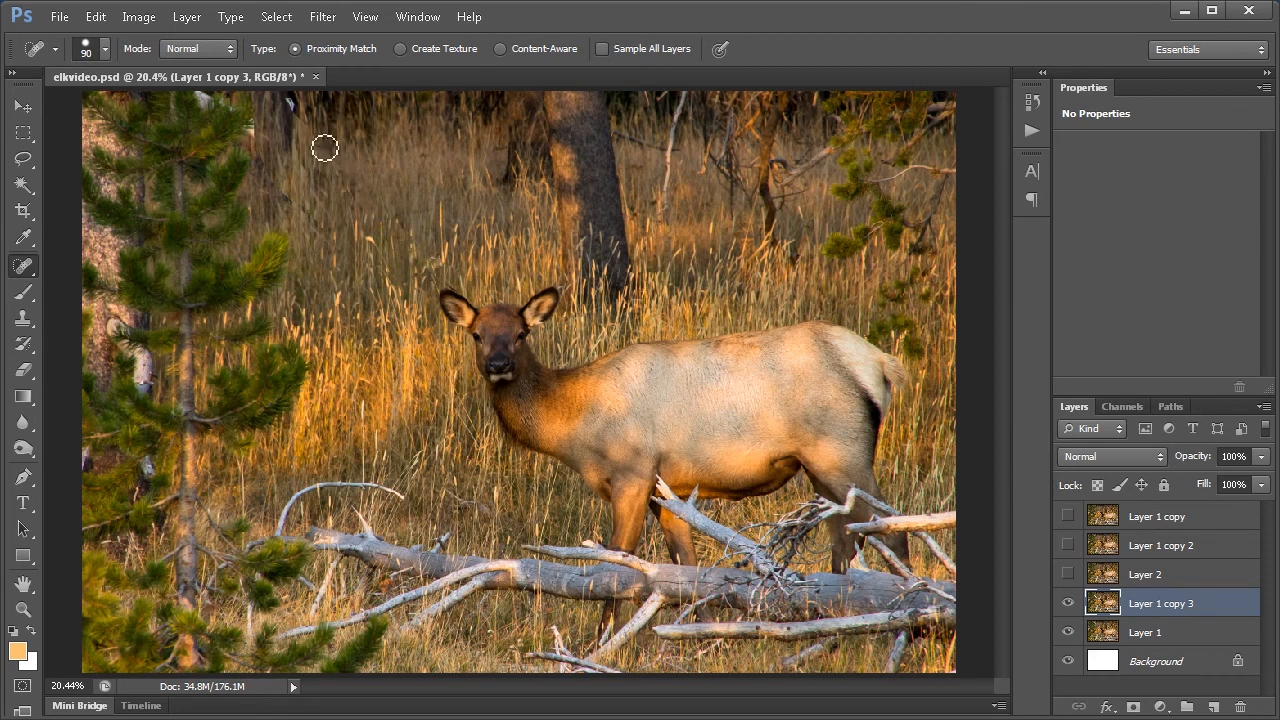
pyautogui.click(289, 106)
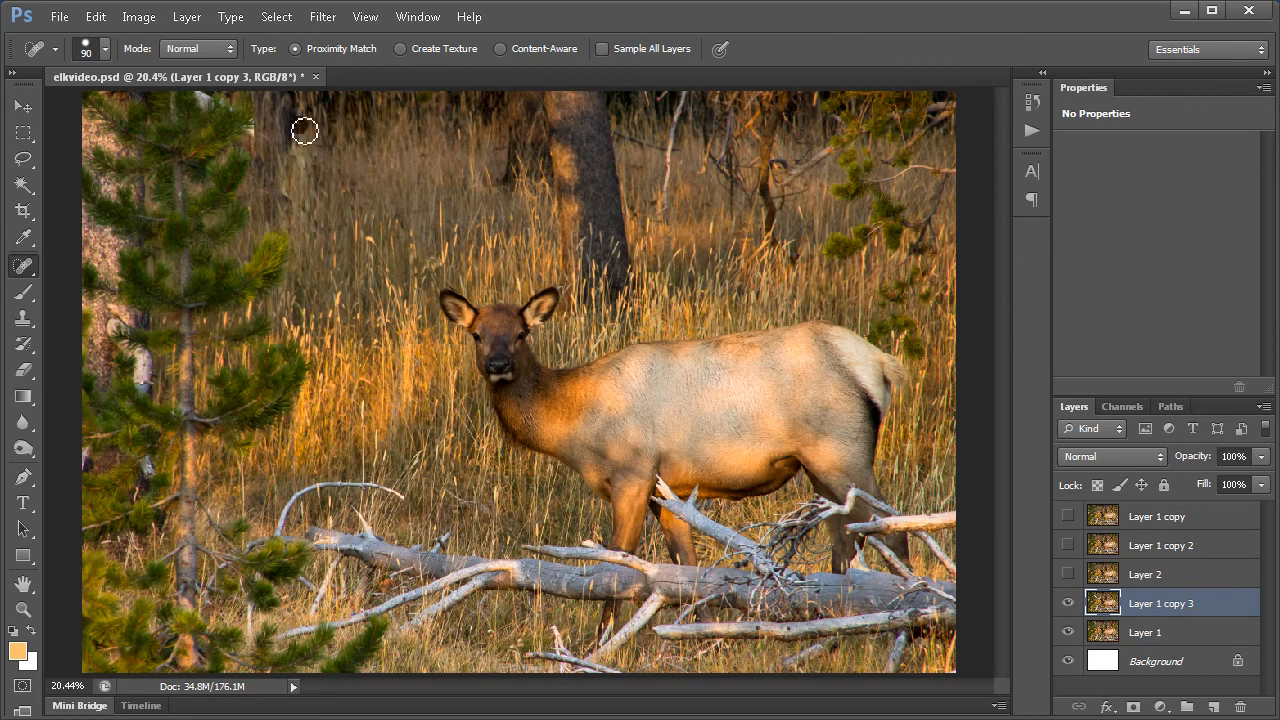
# Spot-heal the remaining distracting spots in the stretched grass between the pine and the elk's head to blend the patch.
pyautogui.moveTo(422, 250)
pyautogui.mouseDown()
pyautogui.moveTo(361, 186)
pyautogui.moveTo(363, 231)
pyautogui.moveTo(388, 257)
pyautogui.mouseUp()
pyautogui.moveTo(376, 211)
pyautogui.mouseDown()
pyautogui.moveTo(368, 177)
pyautogui.moveTo(344, 194)
pyautogui.moveTo(331, 177)
pyautogui.moveTo(320, 236)
pyautogui.mouseUp()
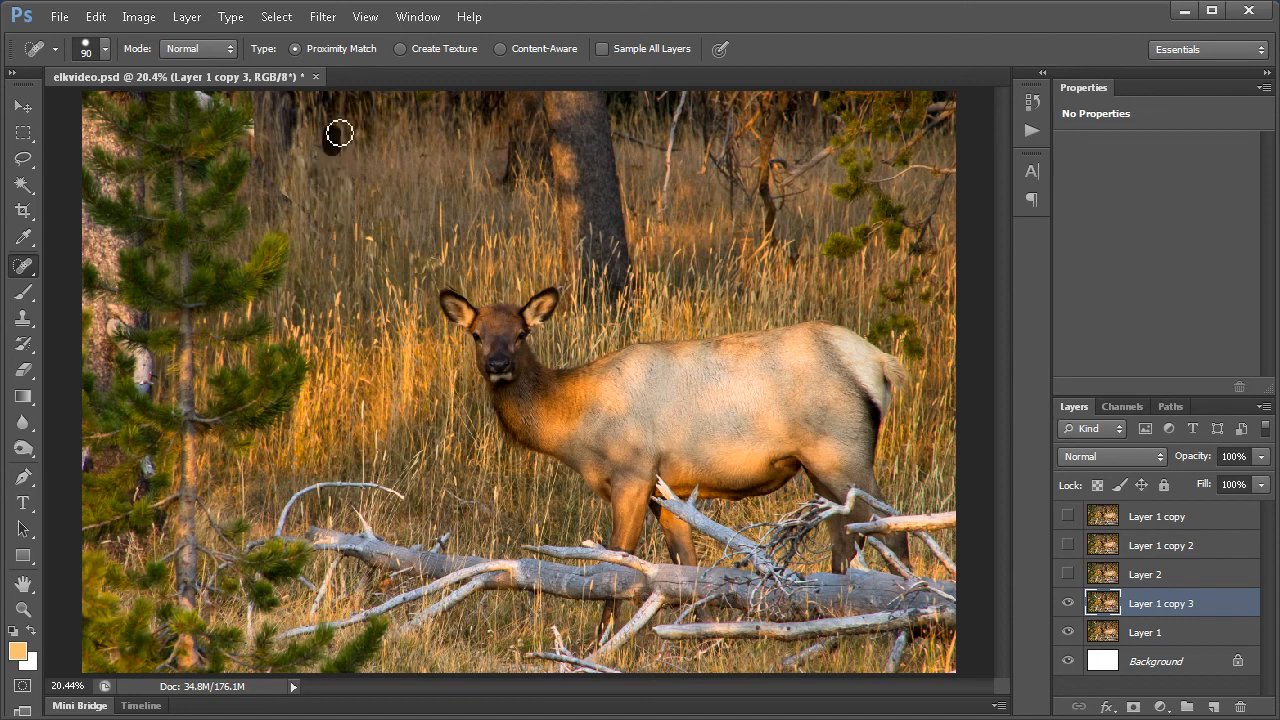
pyautogui.click(354, 184)
pyautogui.moveTo(319, 200)
pyautogui.mouseDown()
pyautogui.moveTo(316, 181)
pyautogui.moveTo(341, 174)
pyautogui.mouseUp()
pyautogui.click(374, 187)
pyautogui.click(278, 196)
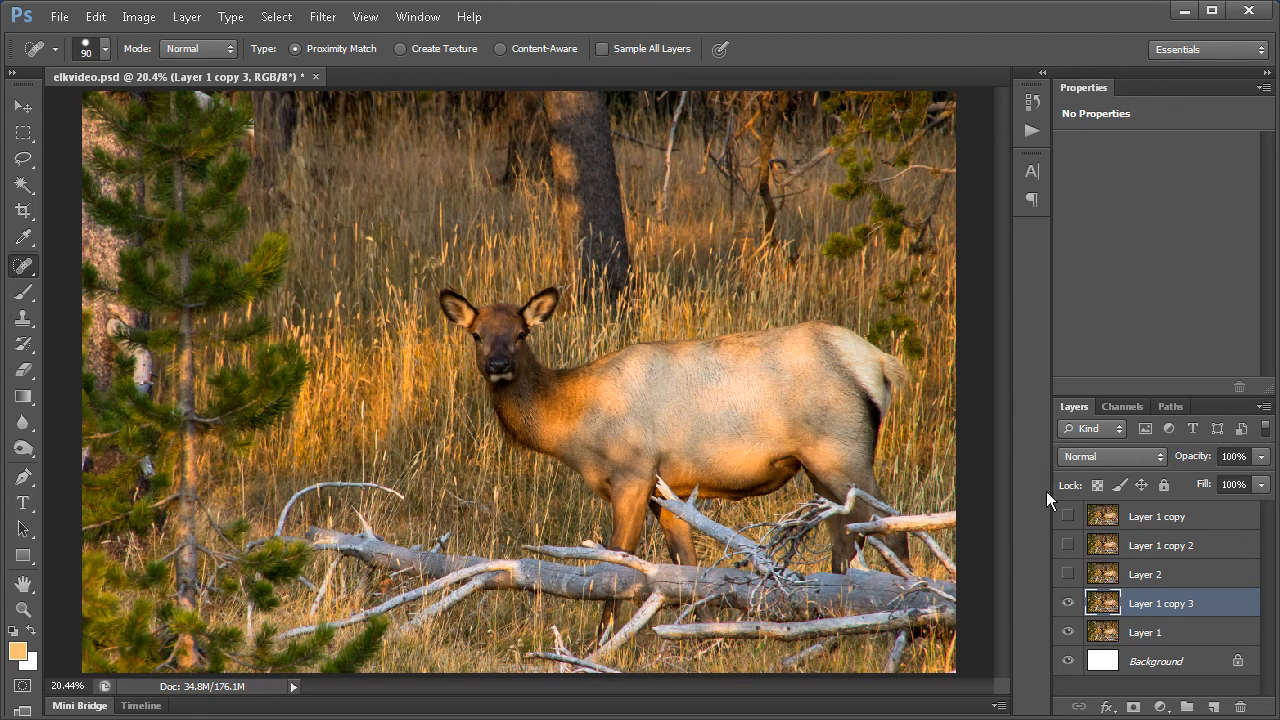
# Show Layer 2, Layer 1 copy 2 and Layer 1 copy one after another to compare the removal methods.
pyautogui.click(1067, 575)
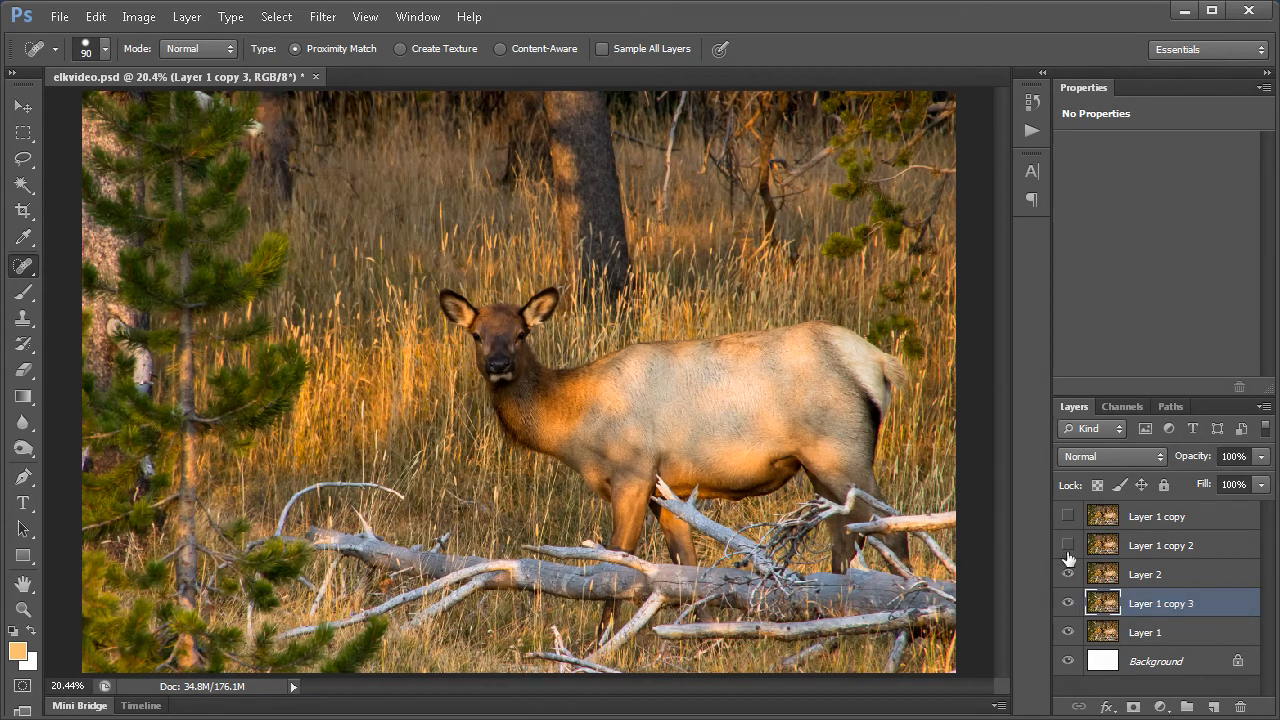
pyautogui.click(1067, 547)
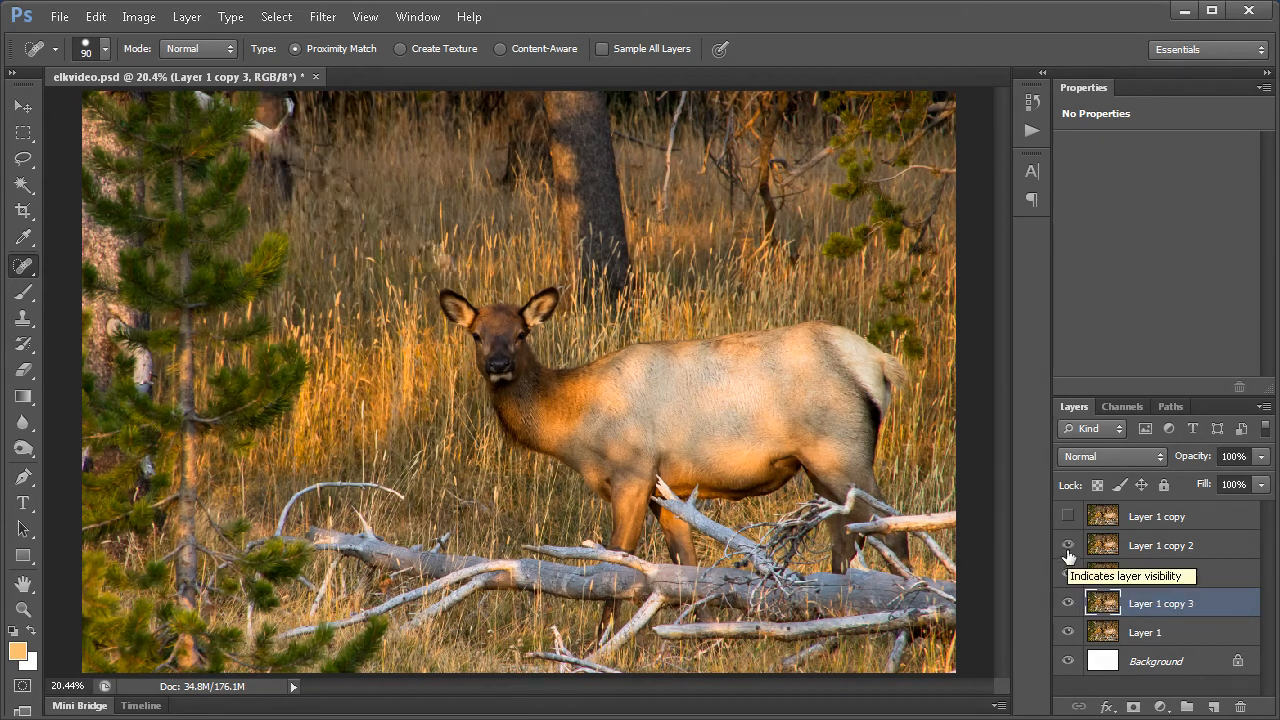
pyautogui.click(1067, 516)
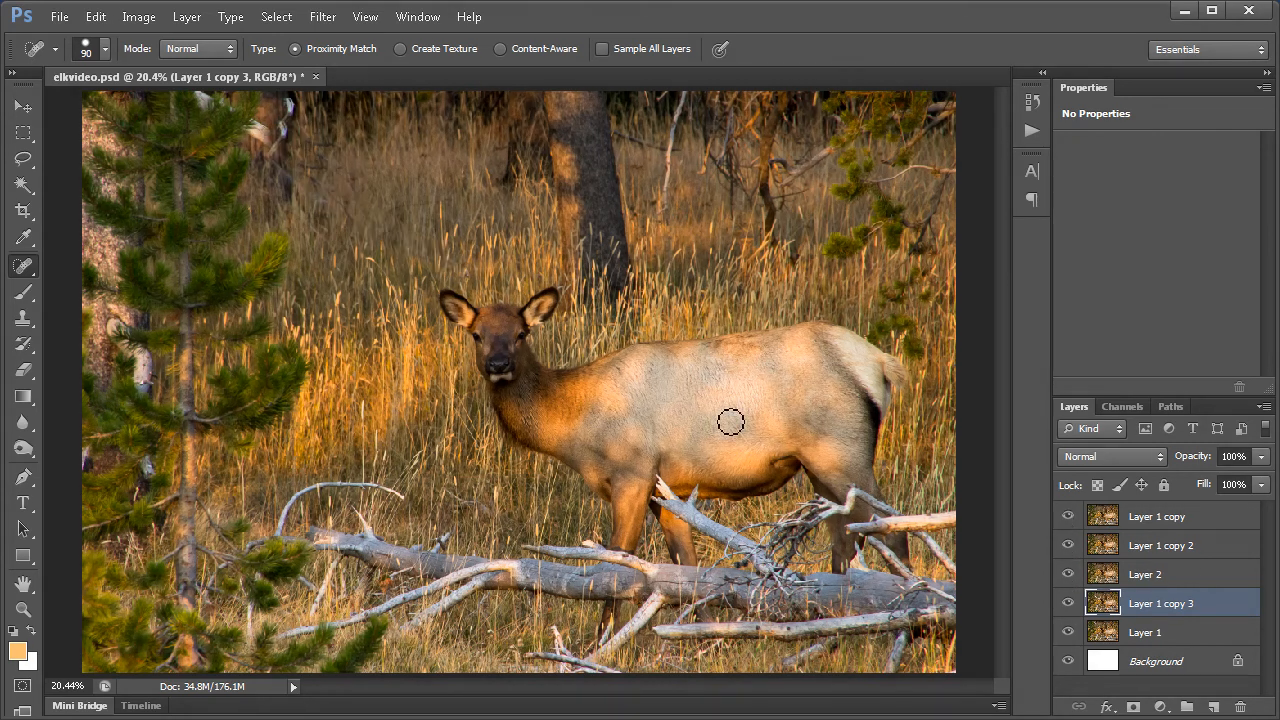